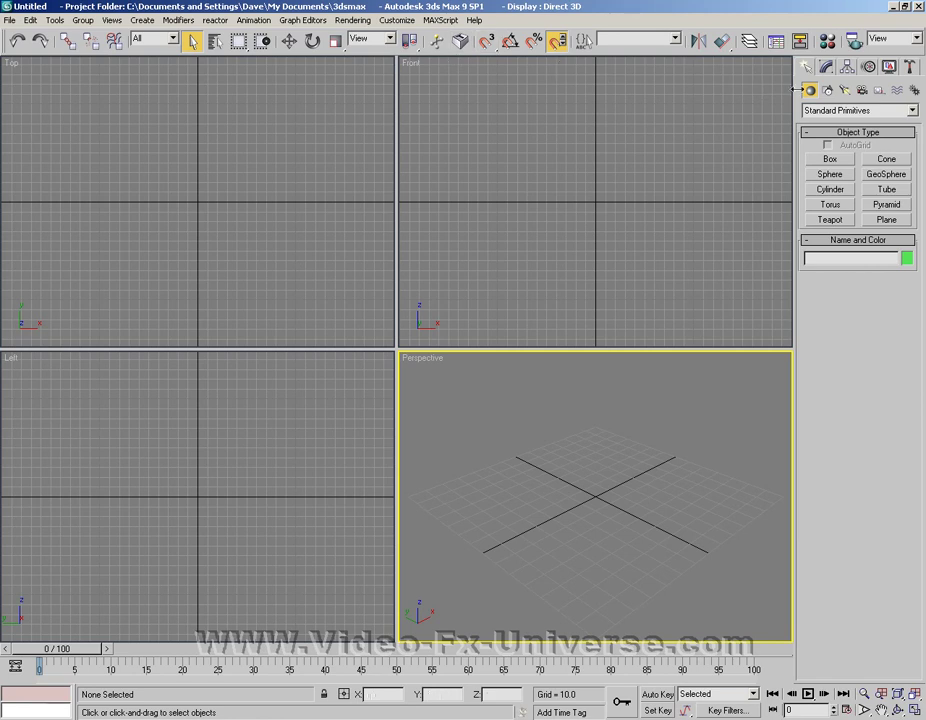
Draw a large plane in the Top viewport with 35 length and 35 width segments
{"action": "left_click", "coordinate": [885, 219]}
{"action": "left_click_drag", "start_coordinate": [53, 87], "coordinate": [364, 349]}
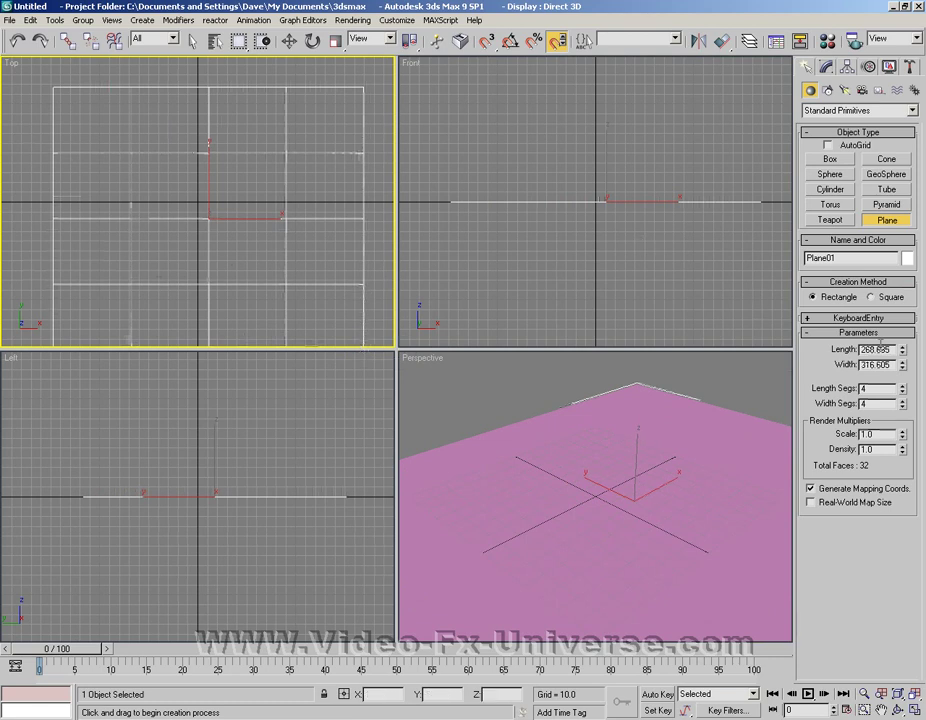
{"action": "left_click_drag", "start_coordinate": [903, 384], "coordinate": [905, 404]}
{"action": "left_click", "coordinate": [903, 401]}
{"action": "left_click", "coordinate": [904, 408]}
{"action": "left_click", "coordinate": [904, 408]}
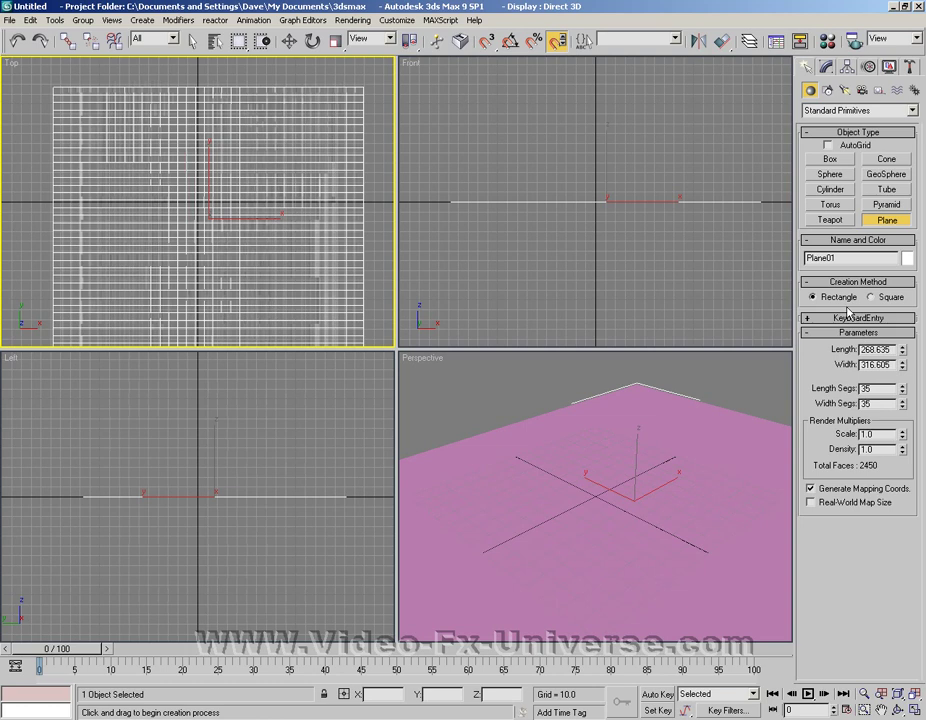
{"action": "middle_click_drag", "start_coordinate": [622, 388], "coordinate": [882, 106], "text": "alt"}
Add a Bend modifier with Limit Effect on, Upper Limit 152.16 and Angle -92.5
{"action": "left_click", "coordinate": [828, 68]}
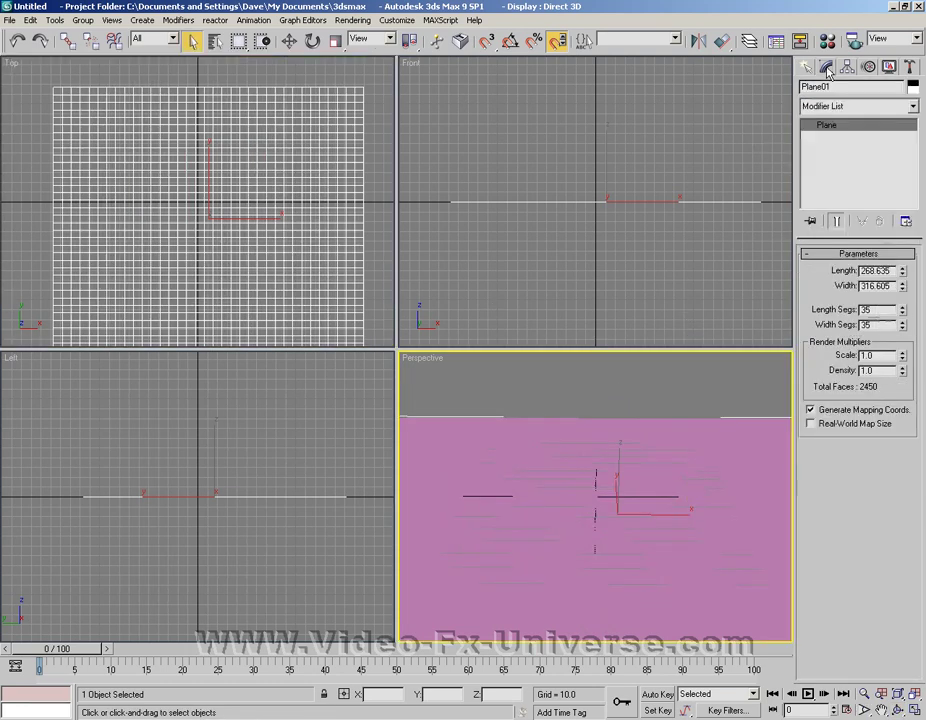
{"action": "left_click", "coordinate": [913, 106]}
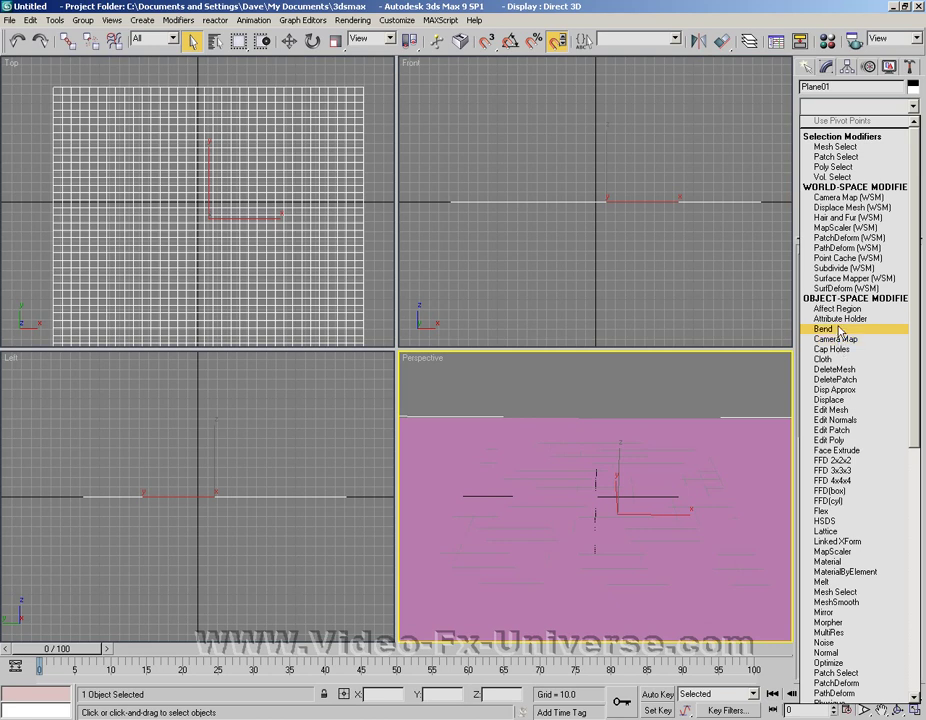
{"action": "left_click", "coordinate": [840, 329]}
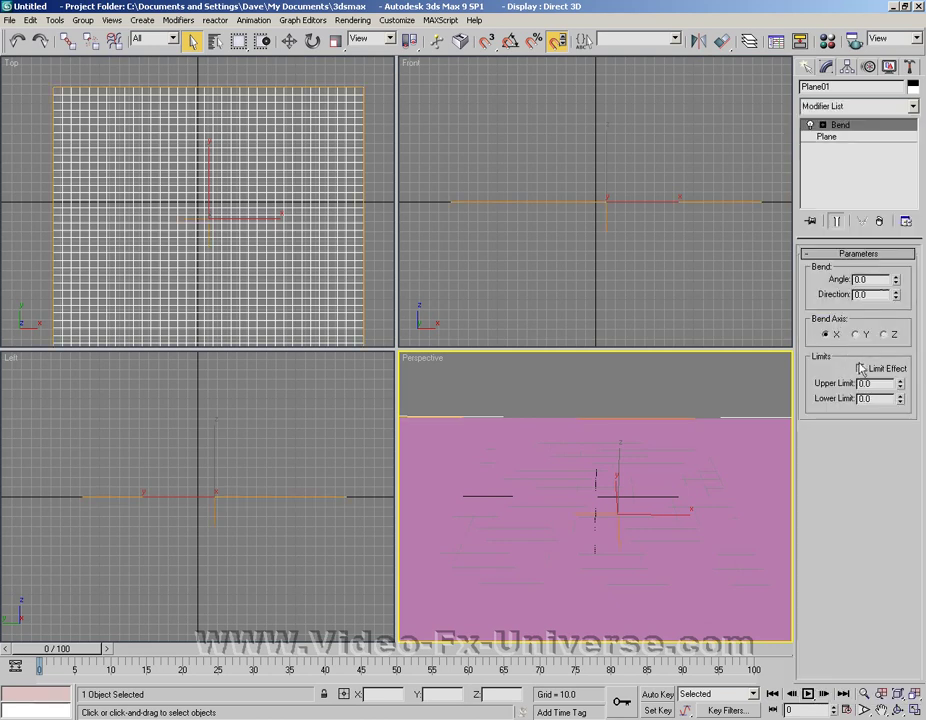
{"action": "left_click", "coordinate": [861, 369]}
{"action": "left_click_drag", "start_coordinate": [901, 387], "coordinate": [898, 280]}
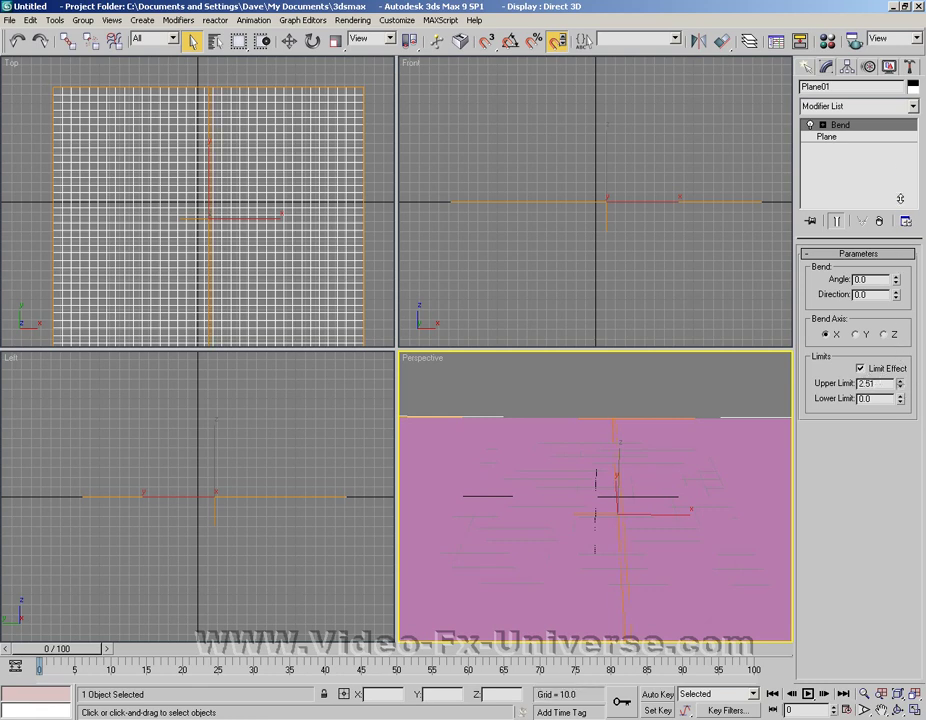
{"action": "left_click_drag", "start_coordinate": [900, 185], "coordinate": [903, 188]}
{"action": "left_click_drag", "start_coordinate": [898, 282], "coordinate": [833, 646]}
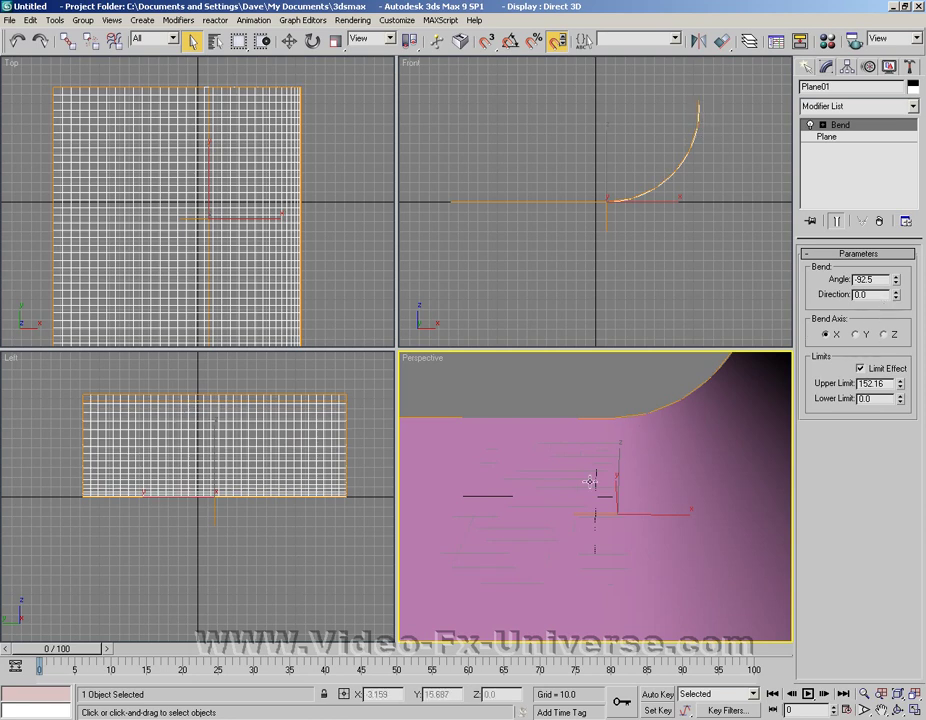
Rotate the bent plane 90° about Z to form a curved backdrop
{"action": "left_click", "coordinate": [313, 41]}
{"action": "left_click_drag", "start_coordinate": [579, 533], "coordinate": [717, 541]}
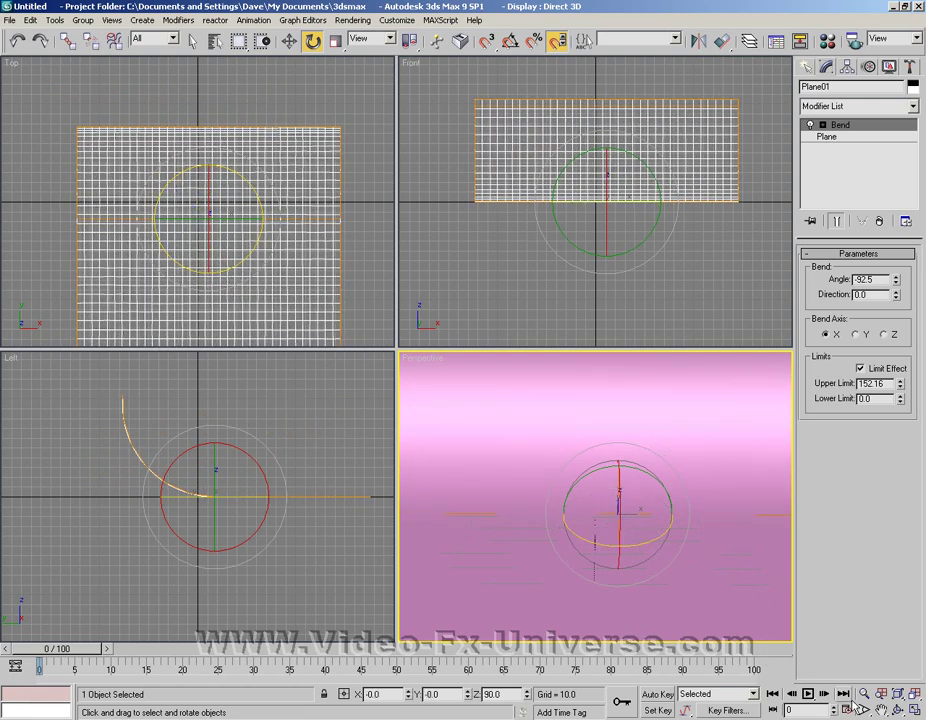
{"action": "key", "text": "alt+z"}
{"action": "left_click_drag", "start_coordinate": [625, 505], "coordinate": [630, 560]}
Stretch the plane to 186.567% on Y and 129.833% on Z in the Left viewport
{"action": "left_click", "coordinate": [335, 41]}
{"action": "left_click_drag", "start_coordinate": [676, 508], "coordinate": [721, 508]}
{"action": "right_click", "coordinate": [721, 508]}
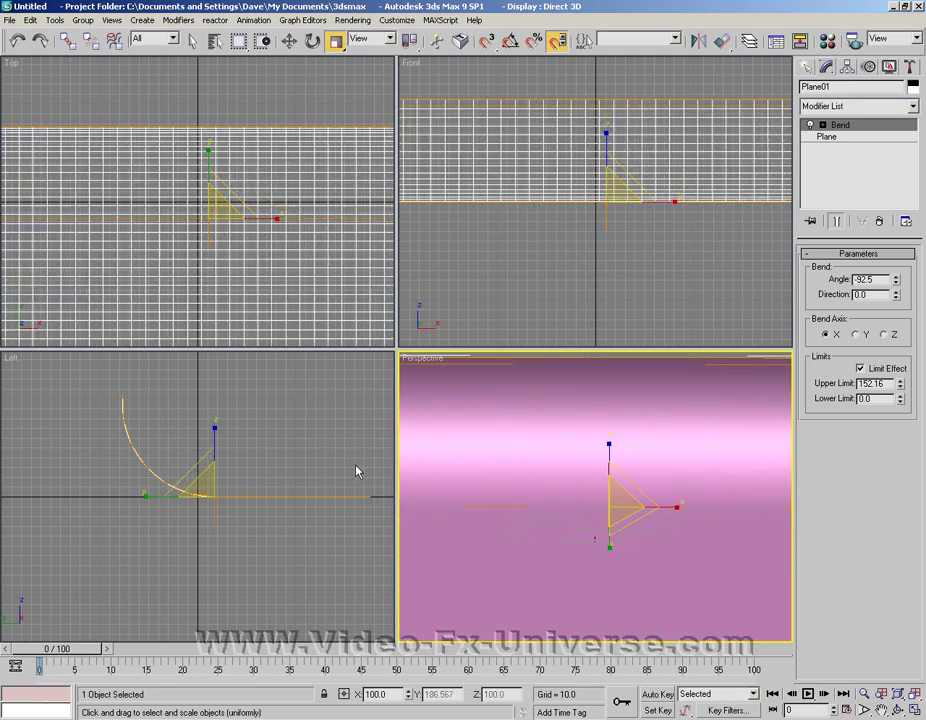
{"action": "right_click", "coordinate": [166, 417]}
{"action": "left_click_drag", "start_coordinate": [214, 426], "coordinate": [213, 412]}
{"action": "right_click", "coordinate": [468, 471]}
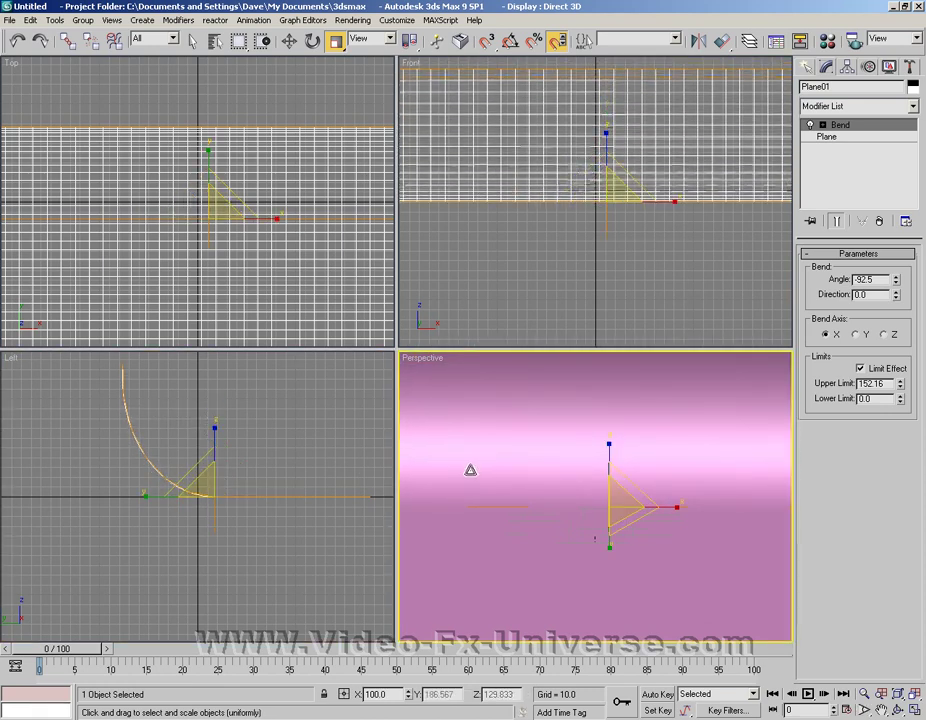
{"action": "key", "text": "m"}
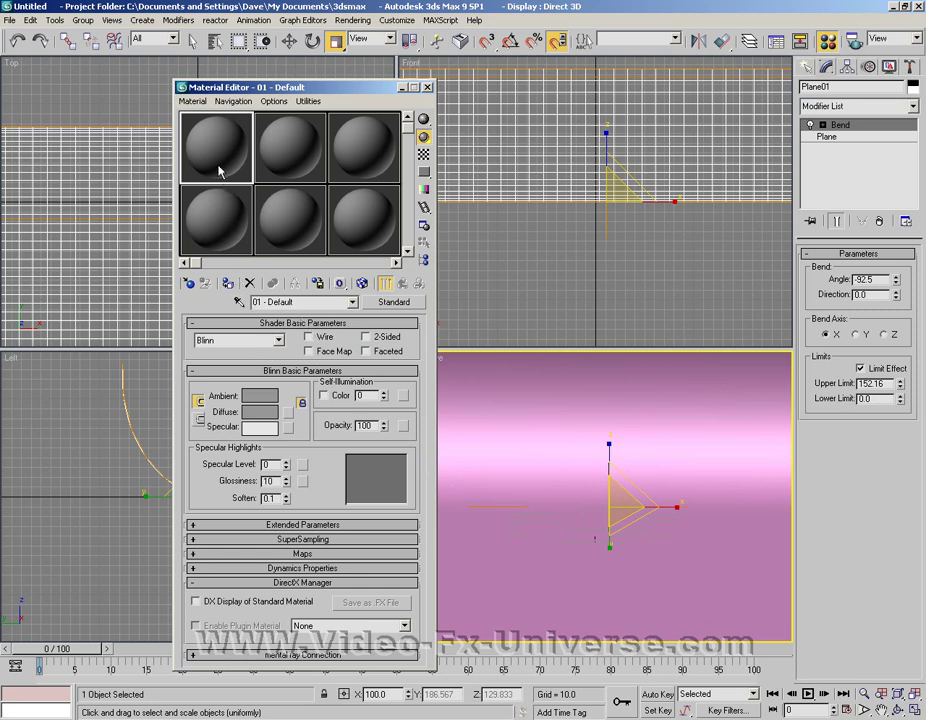
Assign the 01 - Default material to the plane and close the Material Editor
{"action": "left_click", "coordinate": [228, 285]}
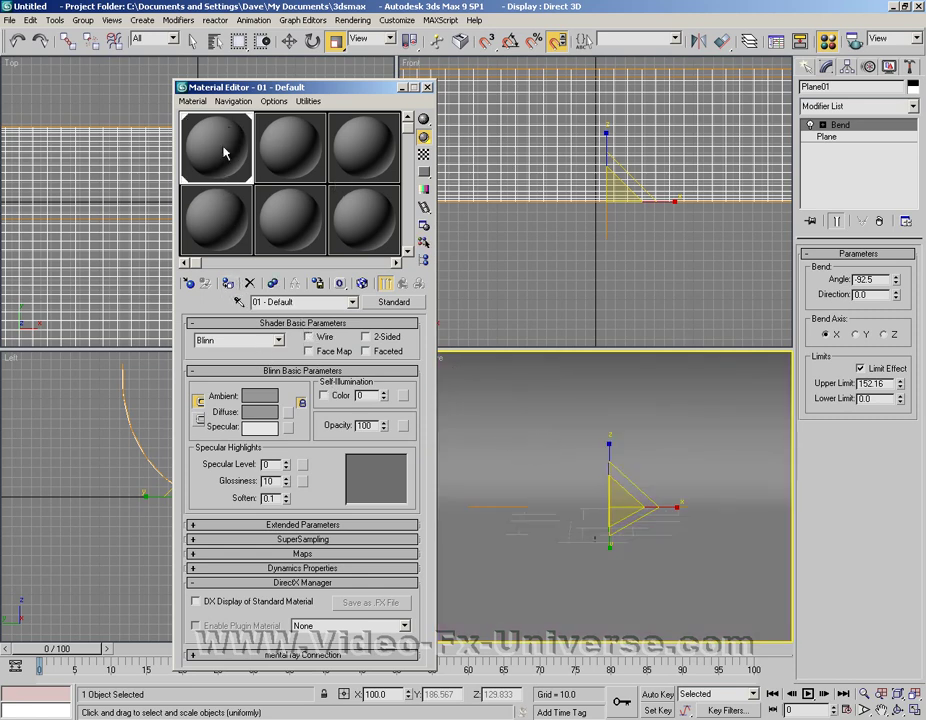
{"action": "left_click", "coordinate": [428, 89]}
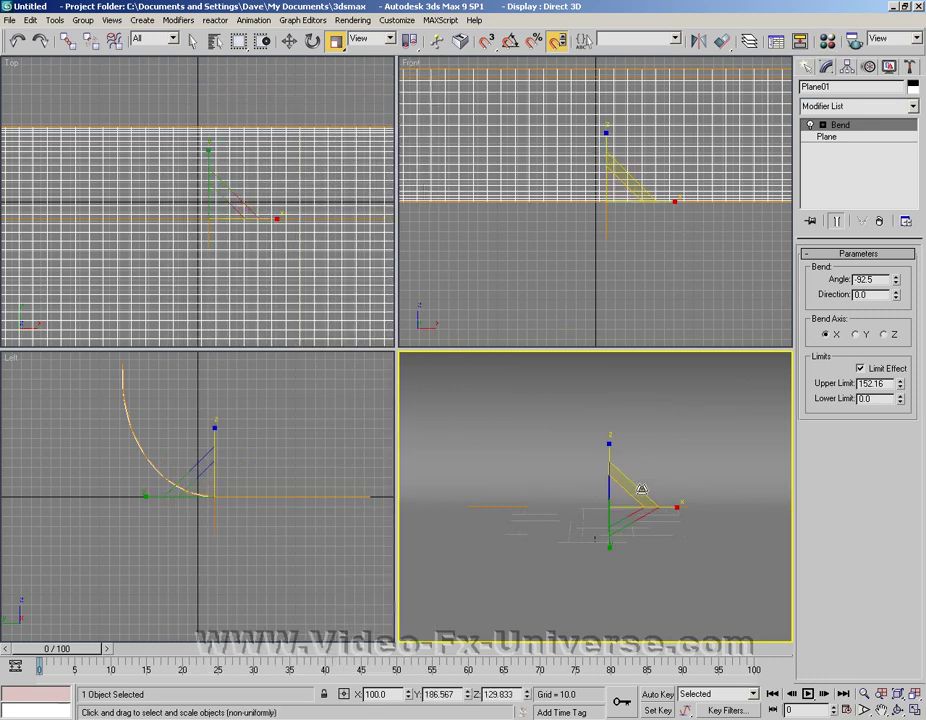
{"action": "left_click", "coordinate": [809, 68]}
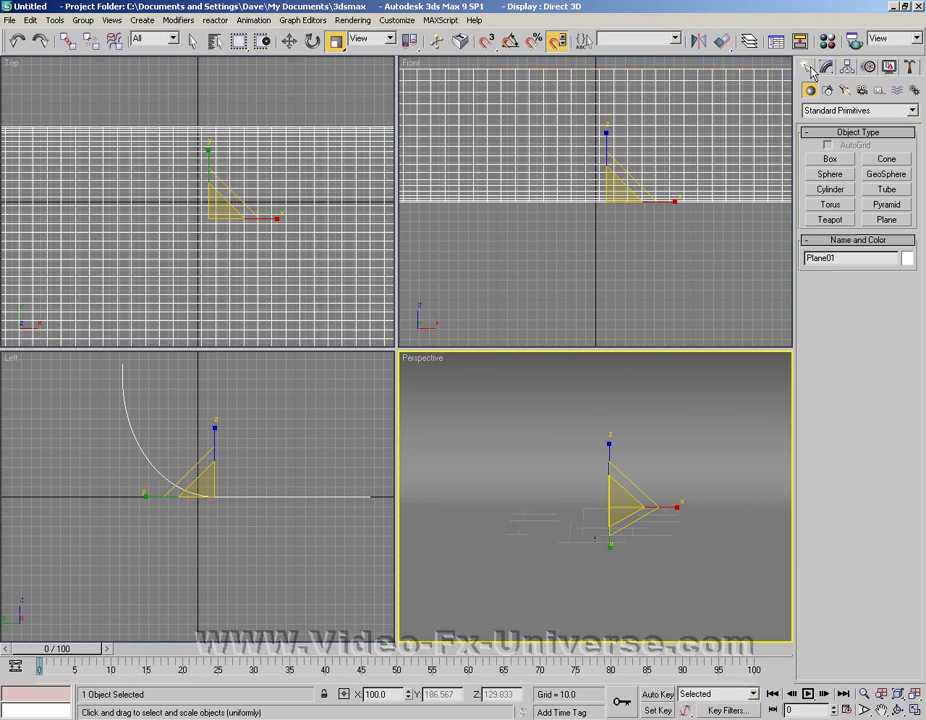
Create a Torus Knot from Extended Primitives in the Perspective viewport
{"action": "left_click", "coordinate": [914, 112]}
{"action": "left_click", "coordinate": [884, 137]}
{"action": "left_click", "coordinate": [884, 160]}
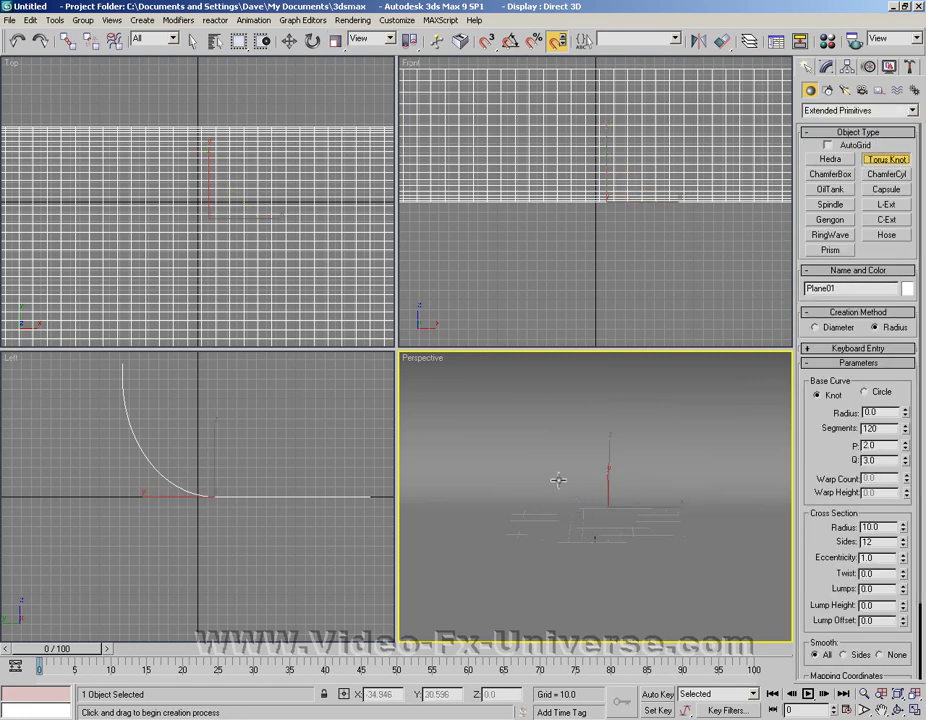
{"action": "left_click_drag", "start_coordinate": [558, 480], "coordinate": [570, 492]}
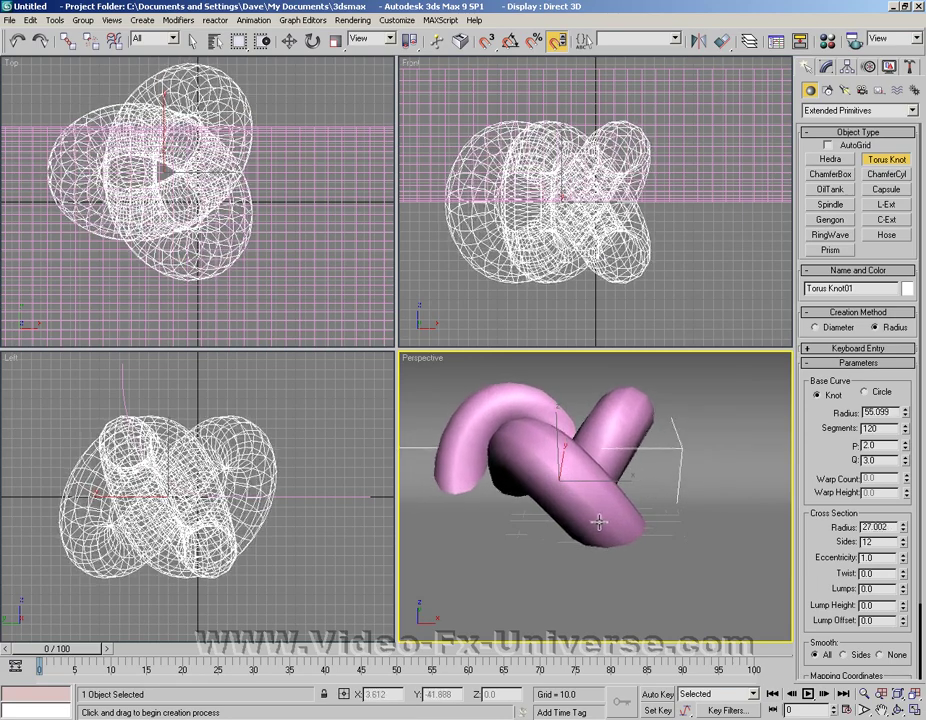
{"action": "left_click", "coordinate": [598, 521]}
Raise the torus knot above the floor in front of the backdrop using the Left viewport
{"action": "left_click", "coordinate": [289, 41]}
{"action": "left_click", "coordinate": [190, 470]}
{"action": "left_click_drag", "start_coordinate": [218, 497], "coordinate": [303, 497]}
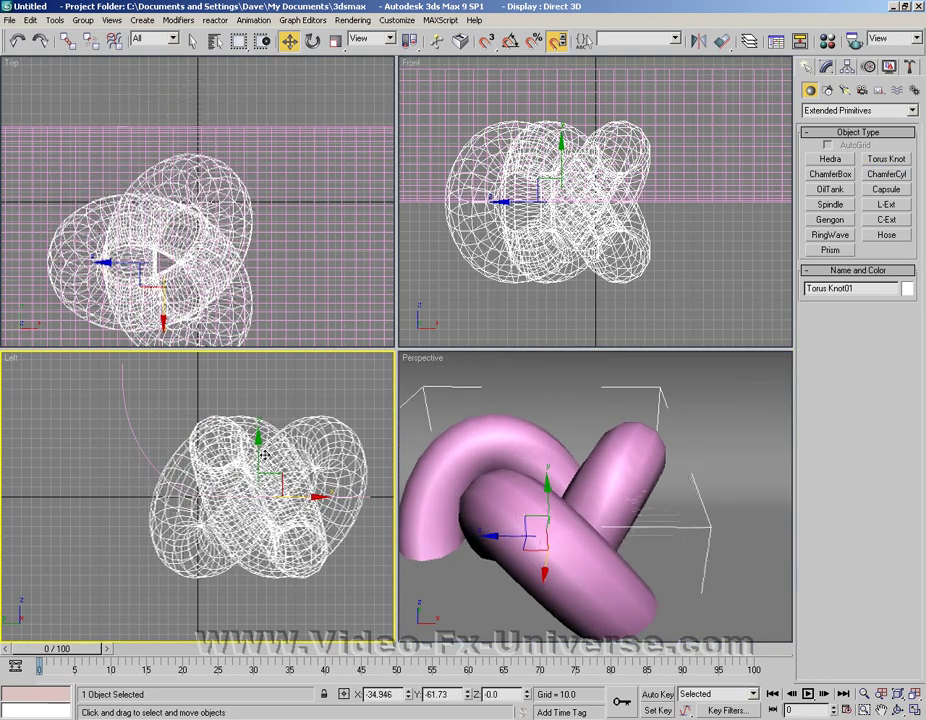
{"action": "left_click_drag", "start_coordinate": [268, 446], "coordinate": [268, 372]}
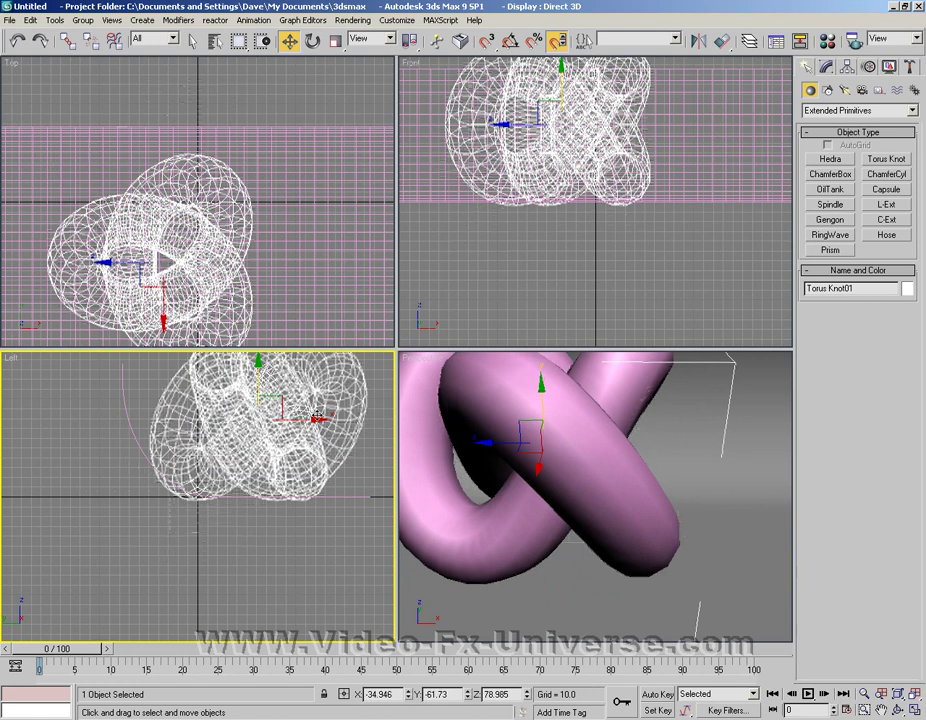
{"action": "left_click_drag", "start_coordinate": [317, 420], "coordinate": [337, 420]}
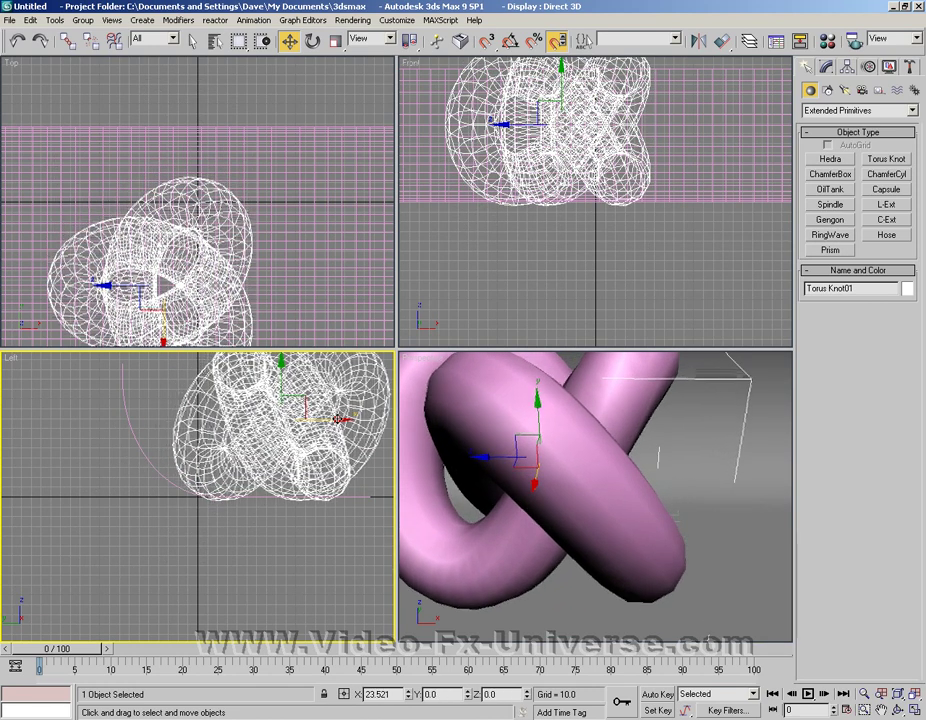
Scale the torus knot down to roughly 44% on X and Z
{"action": "left_click", "coordinate": [335, 41]}
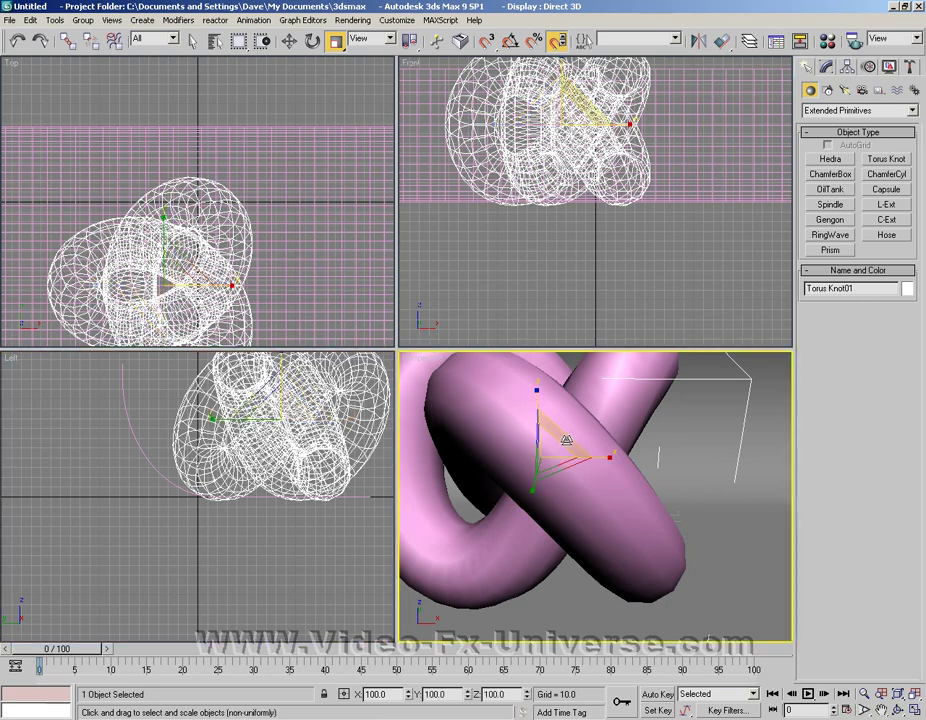
{"action": "left_click_drag", "start_coordinate": [565, 438], "coordinate": [512, 468]}
{"action": "left_click", "coordinate": [171, 222]}
{"action": "left_click_drag", "start_coordinate": [171, 222], "coordinate": [172, 304]}
{"action": "left_click_drag", "start_coordinate": [606, 457], "coordinate": [611, 458]}
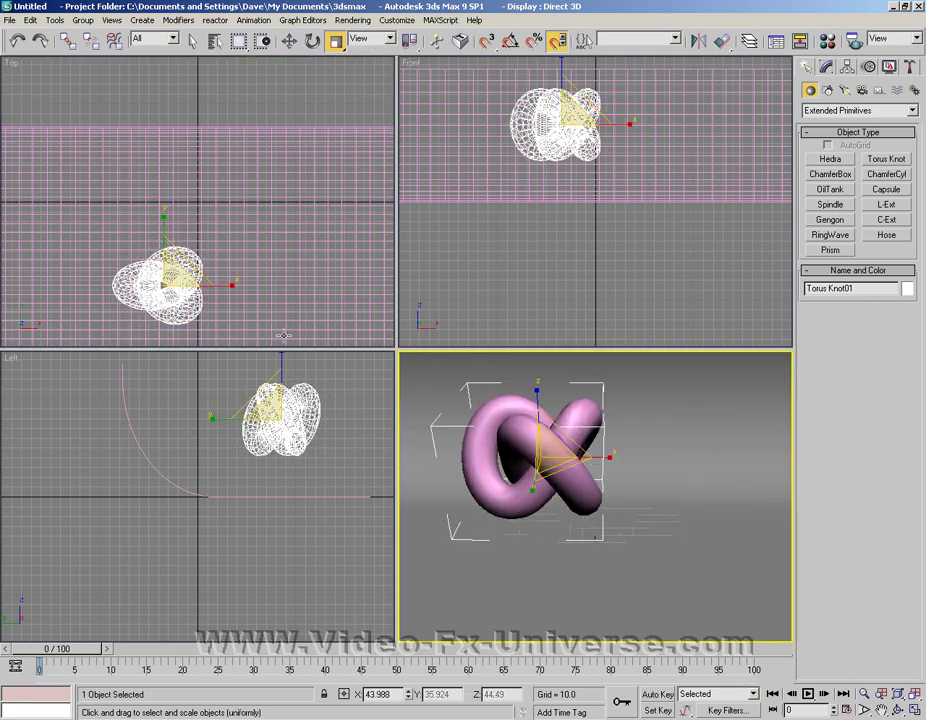
Lower the torus knot toward the floor in the Left viewport
{"action": "left_click", "coordinate": [289, 40]}
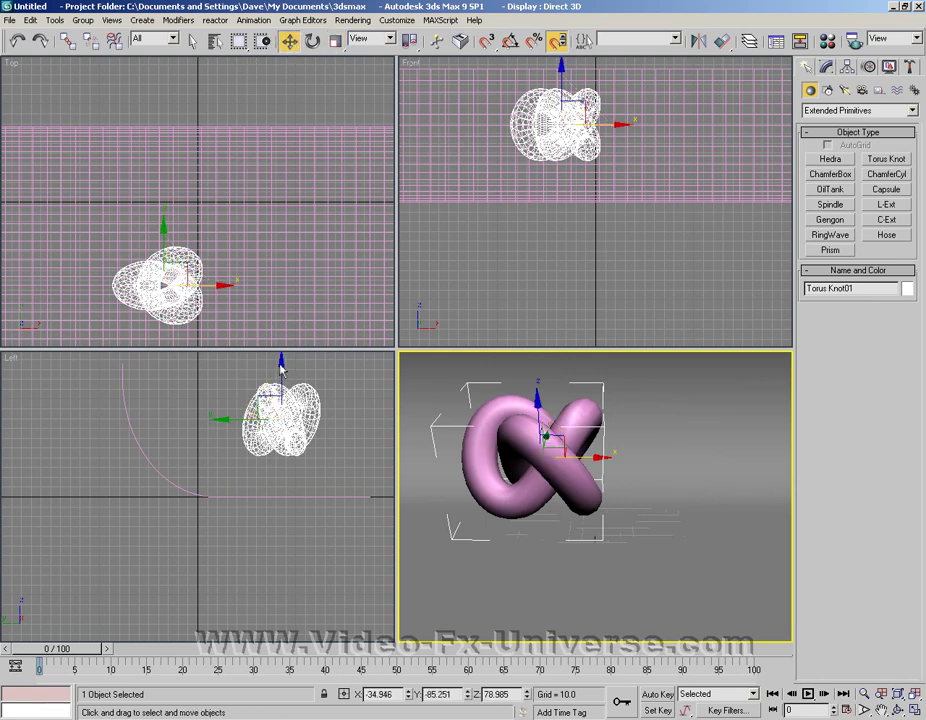
{"action": "left_click_drag", "start_coordinate": [280, 370], "coordinate": [280, 404]}
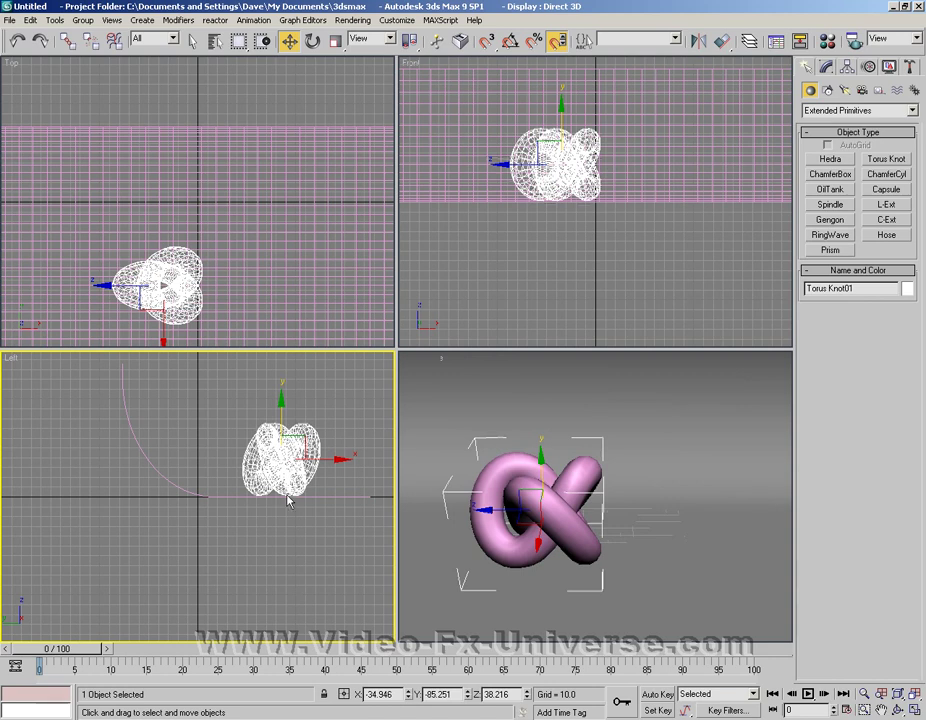
{"action": "scroll", "coordinate": [292, 495], "scroll_direction": "up", "scroll_amount": 2}
{"action": "scroll", "coordinate": [318, 492], "scroll_direction": "up", "scroll_amount": 4}
{"action": "middle_click_drag", "start_coordinate": [325, 492], "coordinate": [133, 520]}
{"action": "left_click_drag", "start_coordinate": [224, 371], "coordinate": [226, 373]}
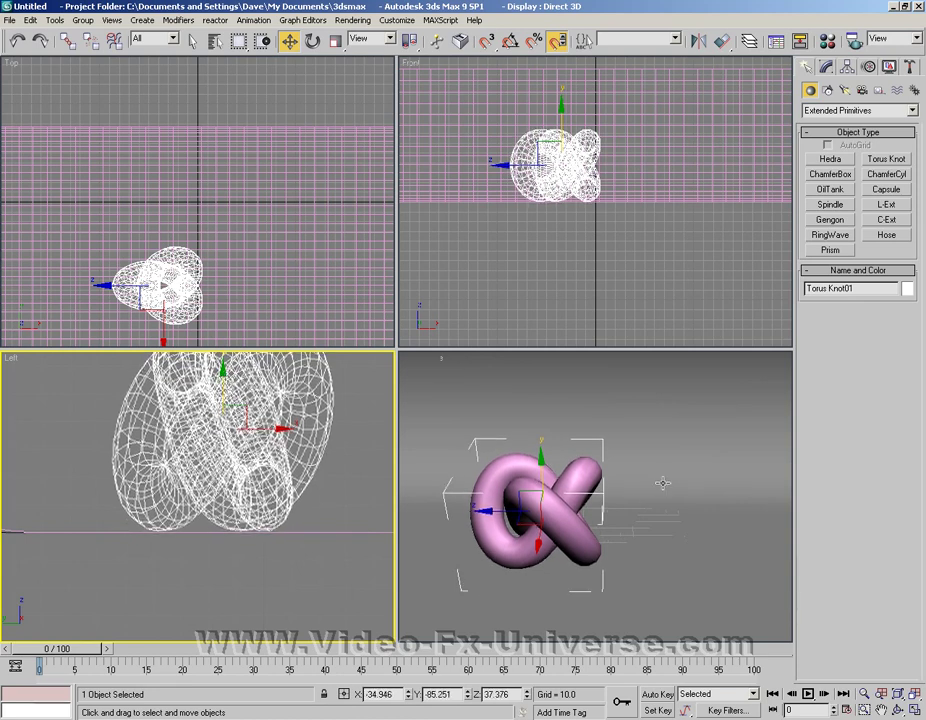
{"action": "right_click", "coordinate": [603, 425]}
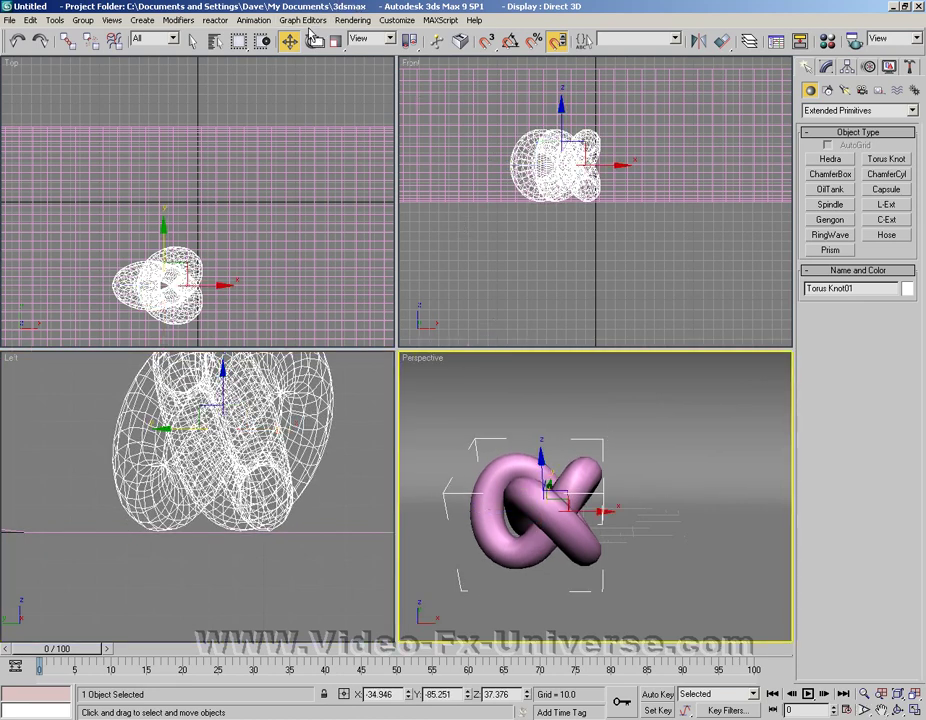
Rotate the torus knot about 35.6° on Z and move it to X 0.469
{"action": "key", "text": "e"}
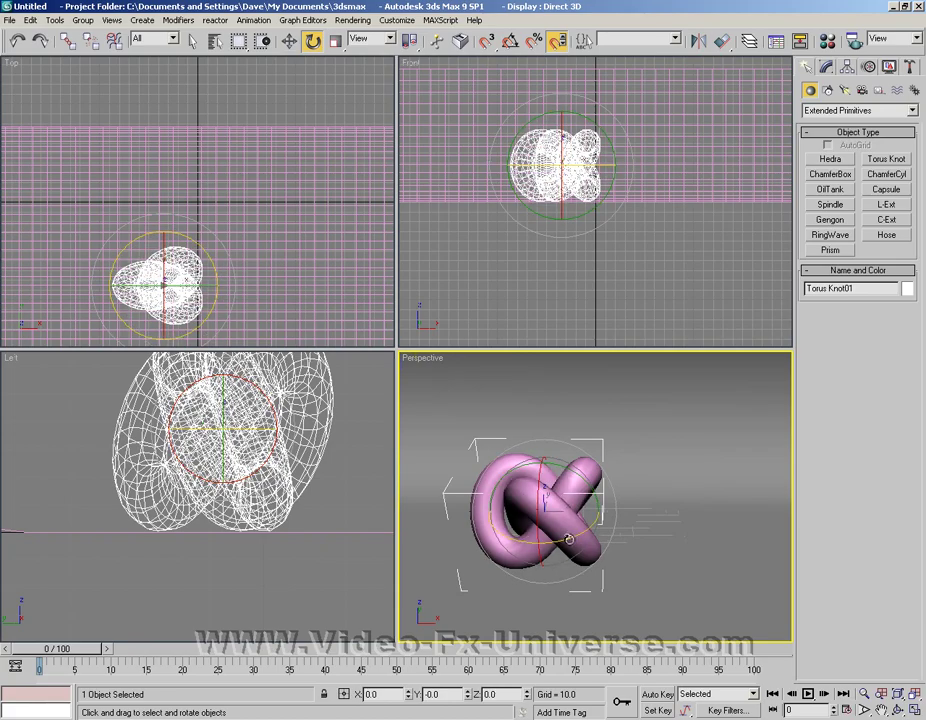
{"action": "left_click_drag", "start_coordinate": [568, 540], "coordinate": [600, 462]}
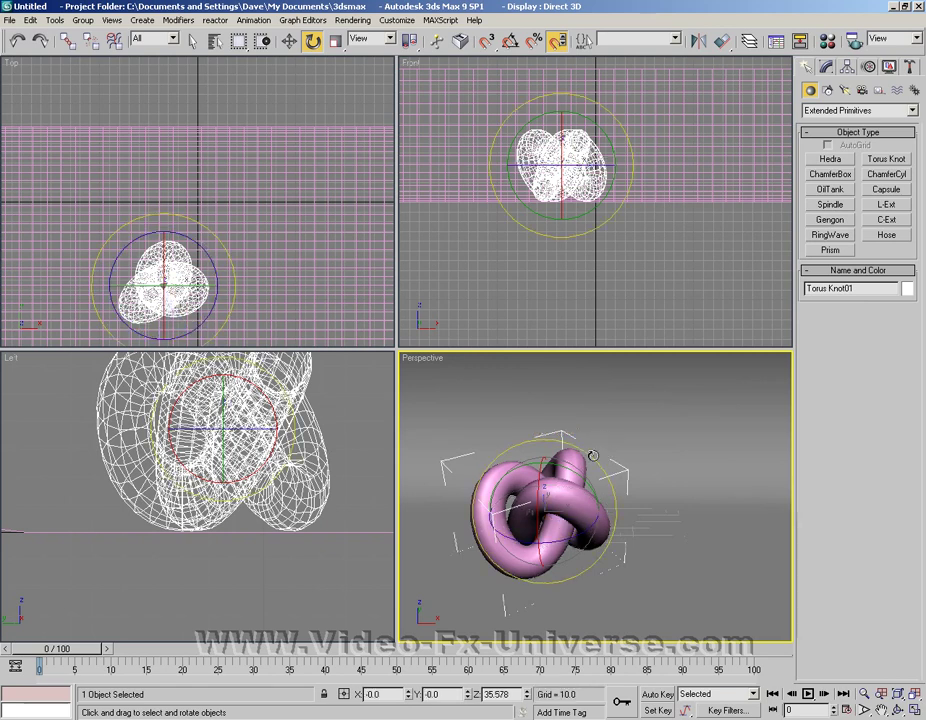
{"action": "key", "text": "w"}
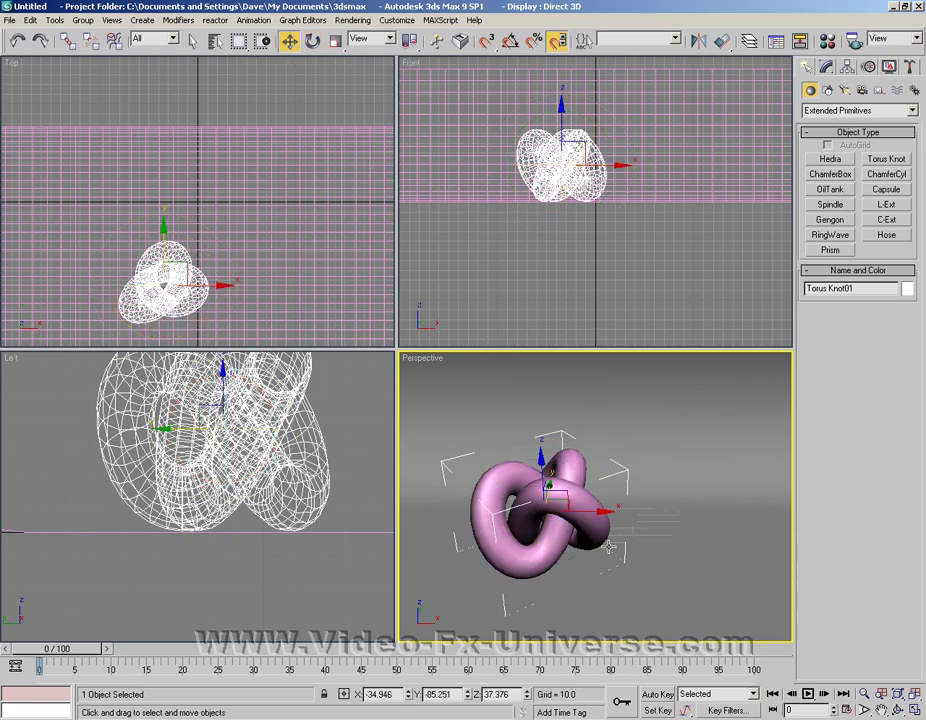
{"action": "left_click_drag", "start_coordinate": [607, 541], "coordinate": [557, 398]}
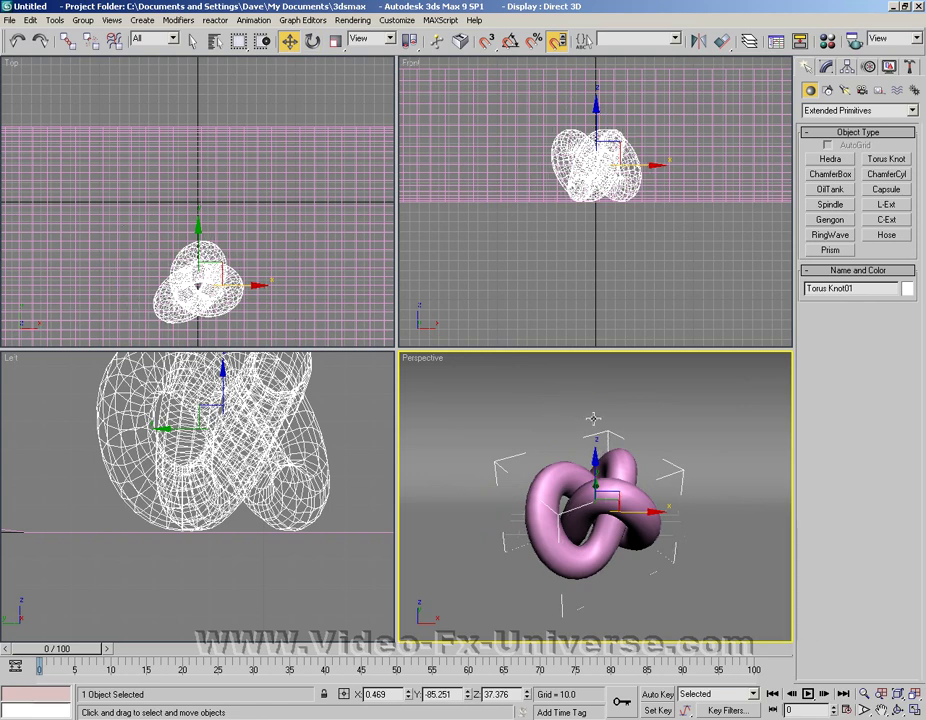
Create a text shape in the Top viewport reading CHROME at size 52
{"action": "left_click", "coordinate": [833, 91]}
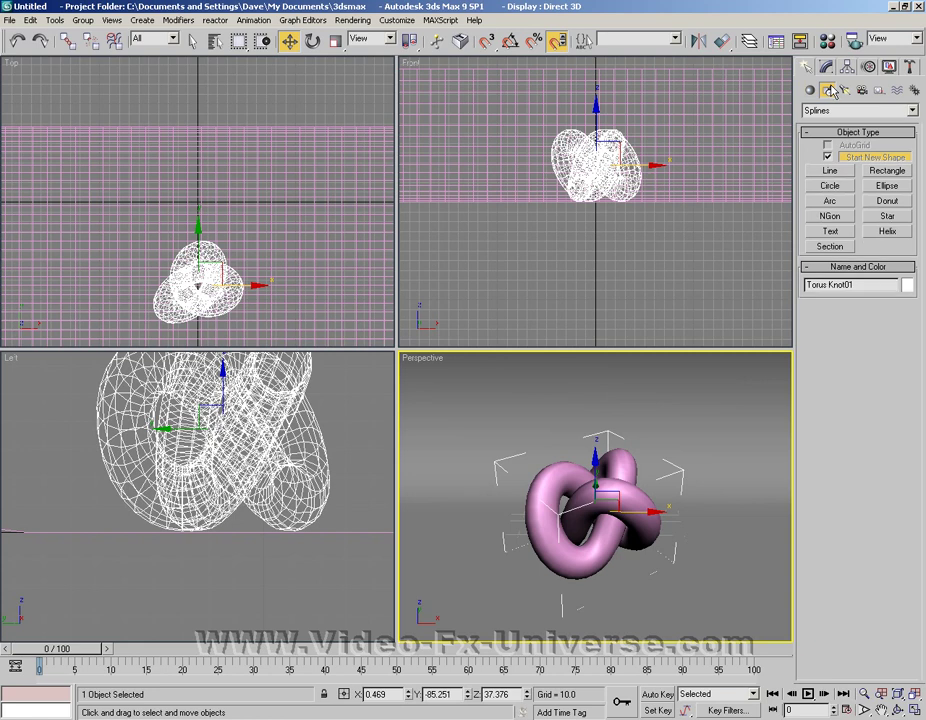
{"action": "left_click", "coordinate": [826, 232]}
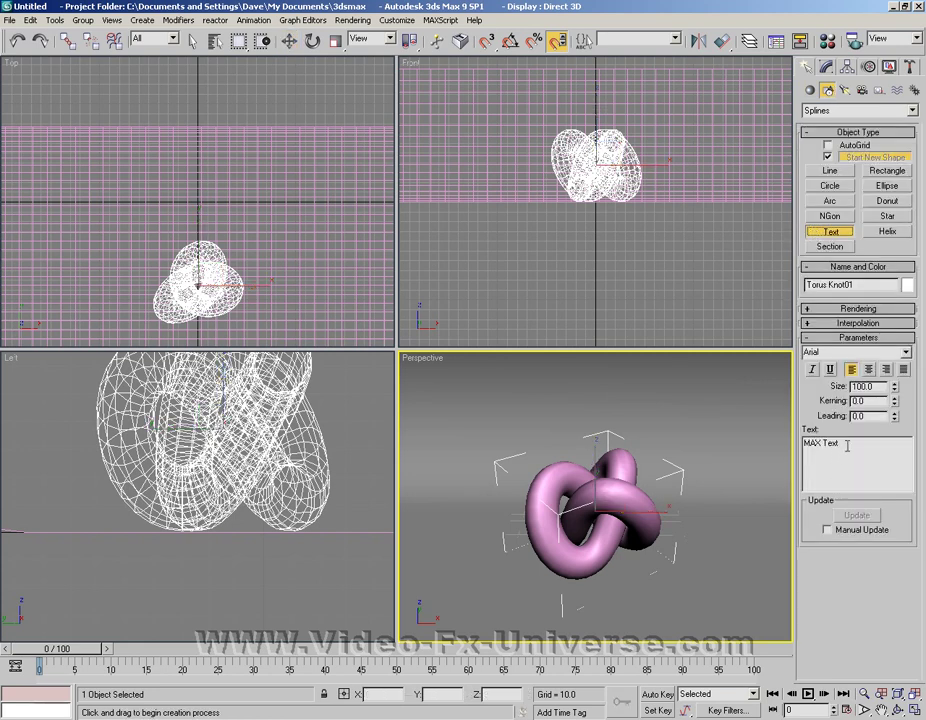
{"action": "left_click_drag", "start_coordinate": [100, 135], "coordinate": [205, 265]}
{"action": "left_click_drag", "start_coordinate": [845, 443], "coordinate": [674, 450]}
{"action": "type", "text": "CHROME"}
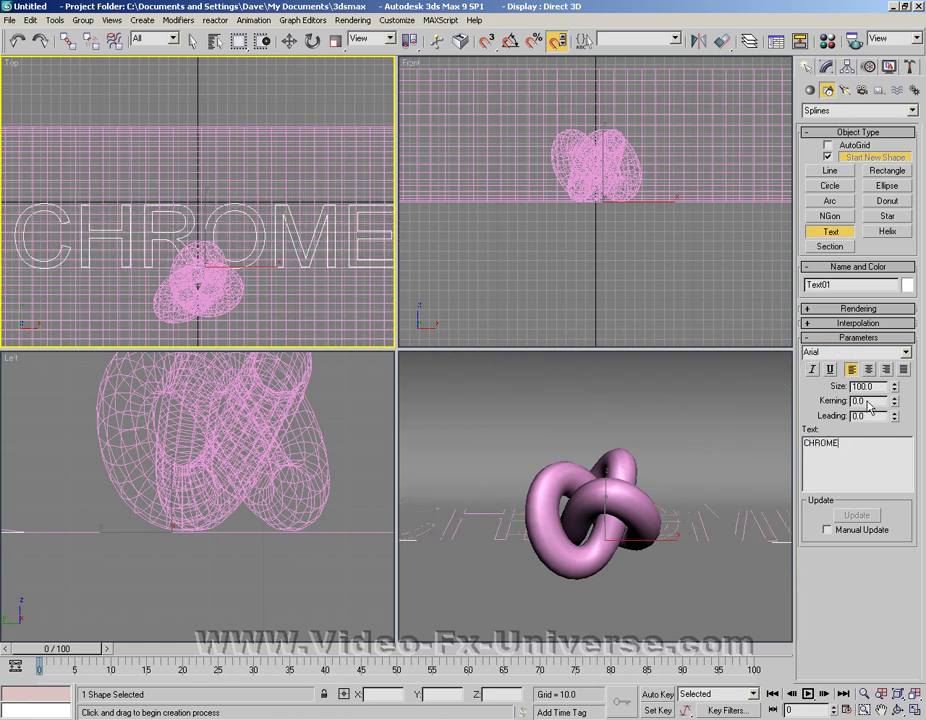
{"action": "left_click", "coordinate": [894, 390]}
{"action": "left_click_drag", "start_coordinate": [897, 395], "coordinate": [897, 395]}
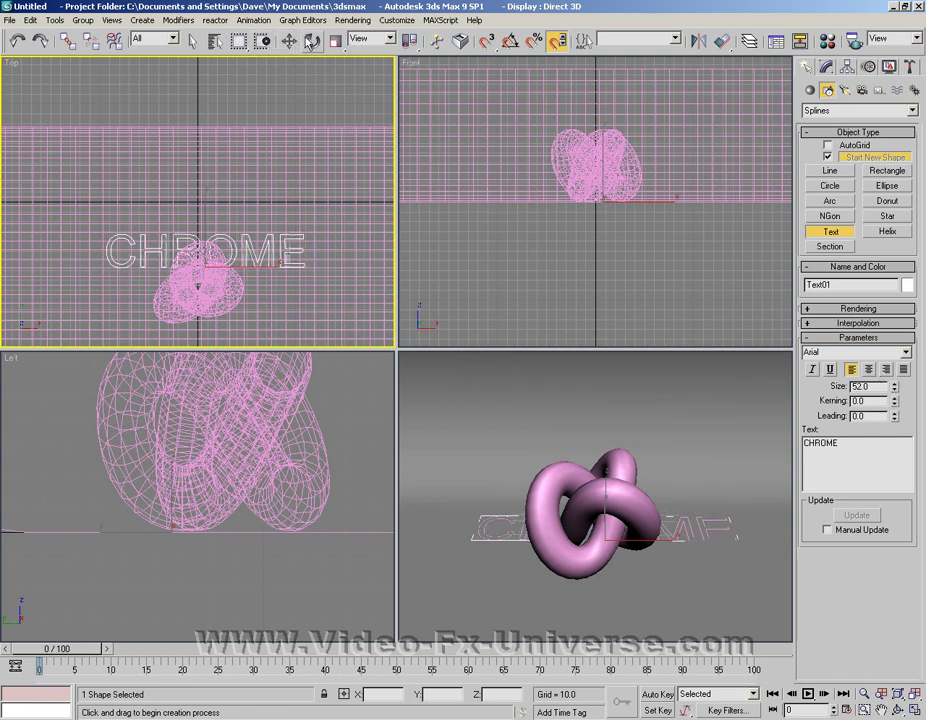
Stand the CHROME text upright by rotating it 90° on X with Angle Snap on
{"action": "key", "text": "e"}
{"action": "left_click", "coordinate": [510, 40]}
{"action": "left_click_drag", "start_coordinate": [204, 234], "coordinate": [203, 262]}
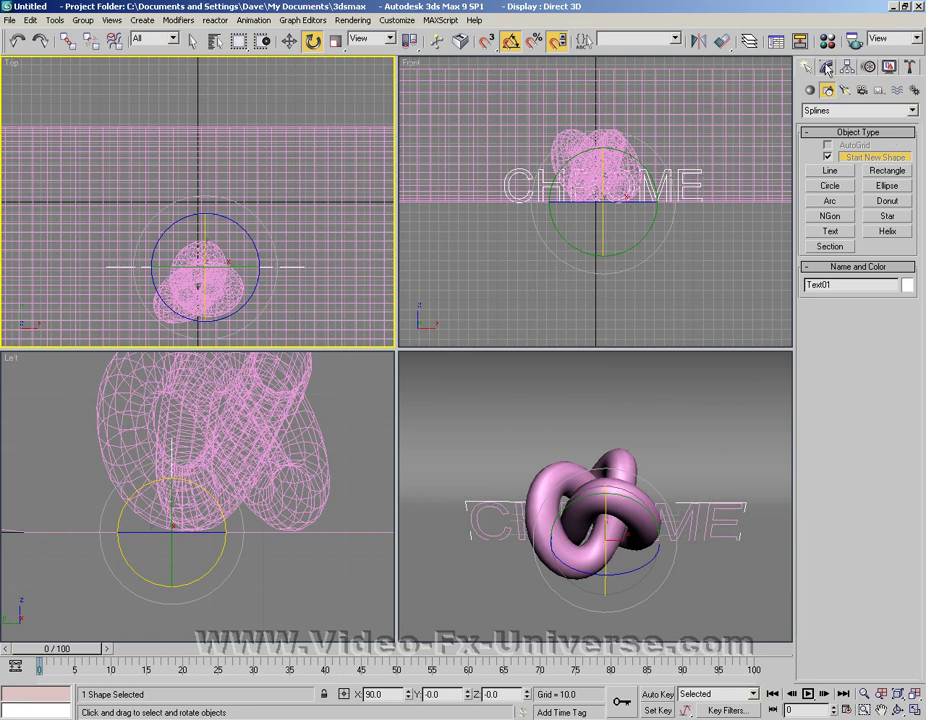
{"action": "left_click", "coordinate": [827, 67]}
{"action": "left_click", "coordinate": [913, 106]}
Bevel the text: Start Outline 2, Level 1 Height 18, Level 2 Height 4.5 Outline -1.8, Keep Lines From Crossing
{"action": "left_click", "coordinate": [844, 350]}
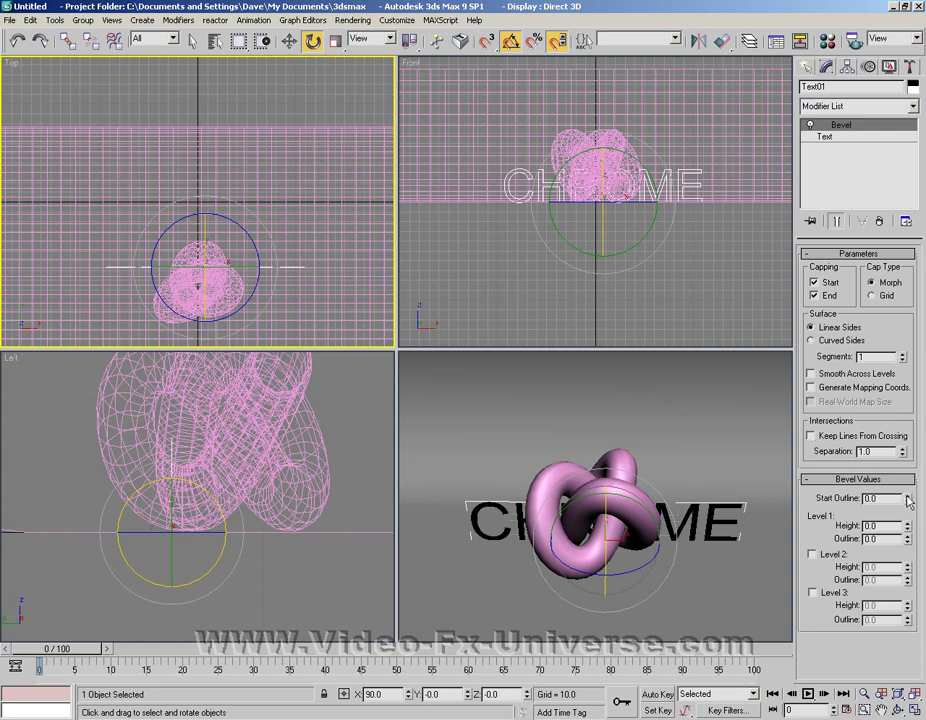
{"action": "mouse_move", "coordinate": [908, 500]}
{"action": "left_mouse_down"}
{"action": "mouse_move", "coordinate": [907, 489]}
{"action": "mouse_move", "coordinate": [908, 524]}
{"action": "mouse_move", "coordinate": [906, 498]}
{"action": "left_mouse_up"}
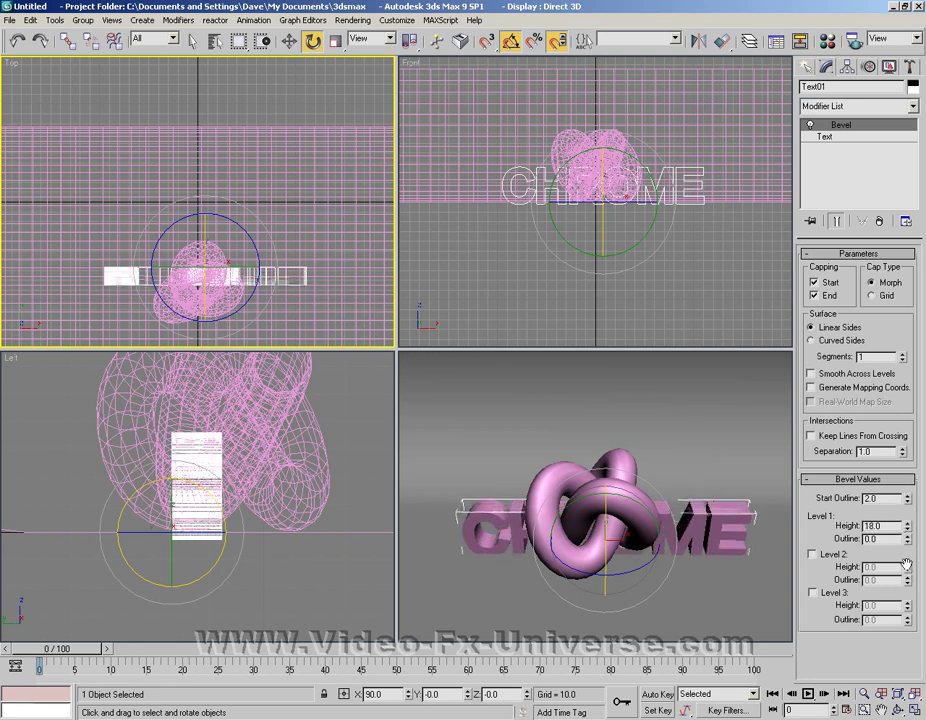
{"action": "left_click", "coordinate": [812, 553]}
{"action": "mouse_move", "coordinate": [907, 571]}
{"action": "left_mouse_down"}
{"action": "mouse_move", "coordinate": [904, 552]}
{"action": "mouse_move", "coordinate": [908, 584]}
{"action": "left_mouse_up"}
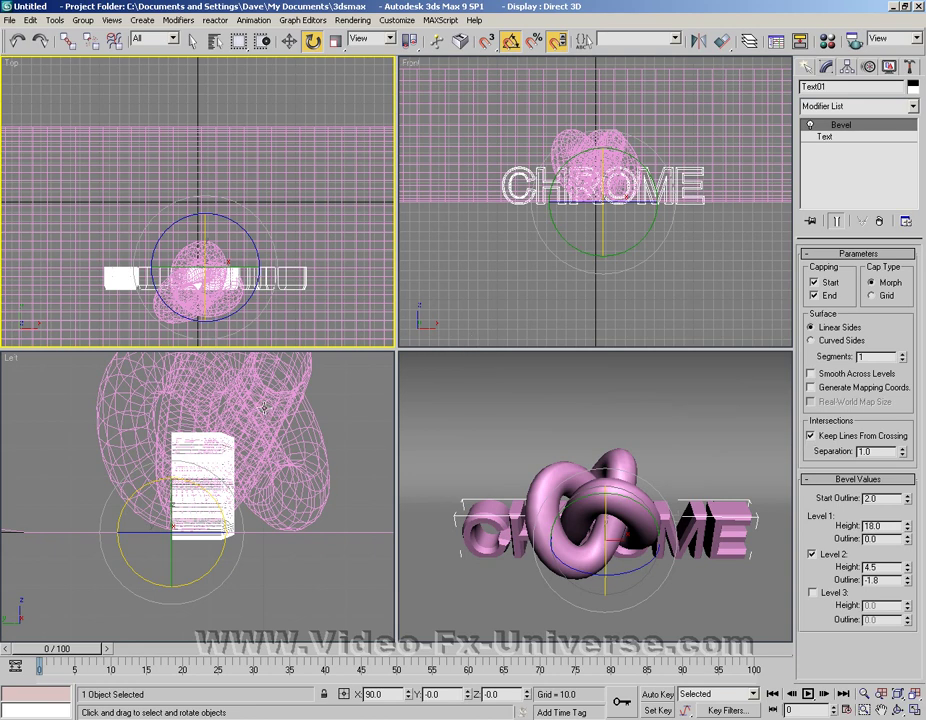
Move the CHROME text forward and slightly up, in front of the torus knot
{"action": "left_click", "coordinate": [288, 40]}
{"action": "left_click", "coordinate": [210, 441]}
{"action": "left_click_drag", "start_coordinate": [227, 530], "coordinate": [389, 527]}
{"action": "left_click_drag", "start_coordinate": [331, 479], "coordinate": [331, 470]}
{"action": "right_click", "coordinate": [445, 405]}
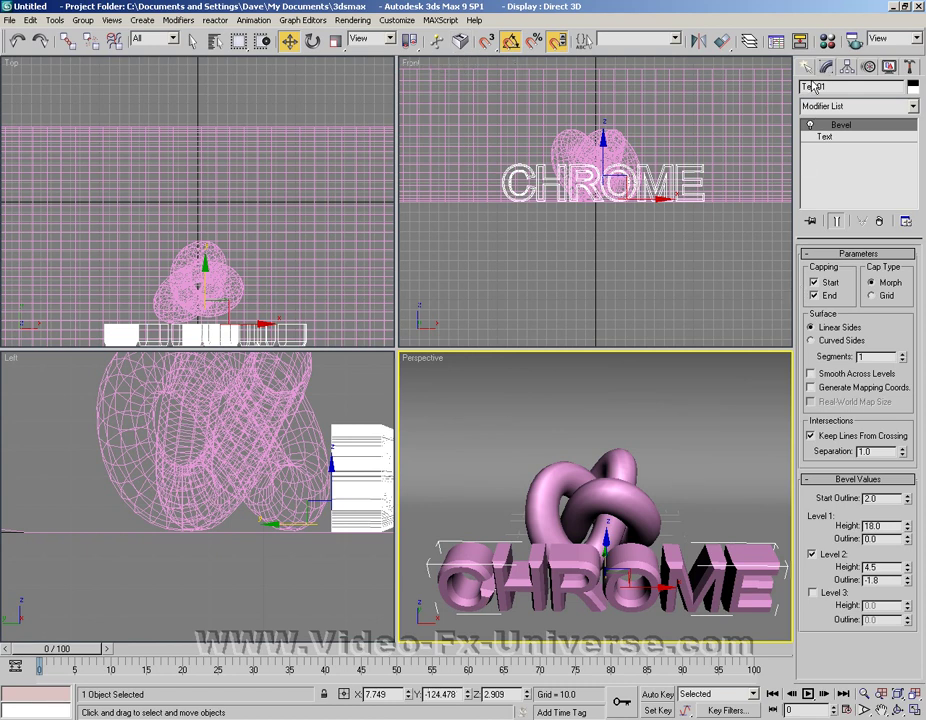
Orbit the Perspective view down to eye level and pan to frame the CHROME text head-on
{"action": "left_click", "coordinate": [806, 66]}
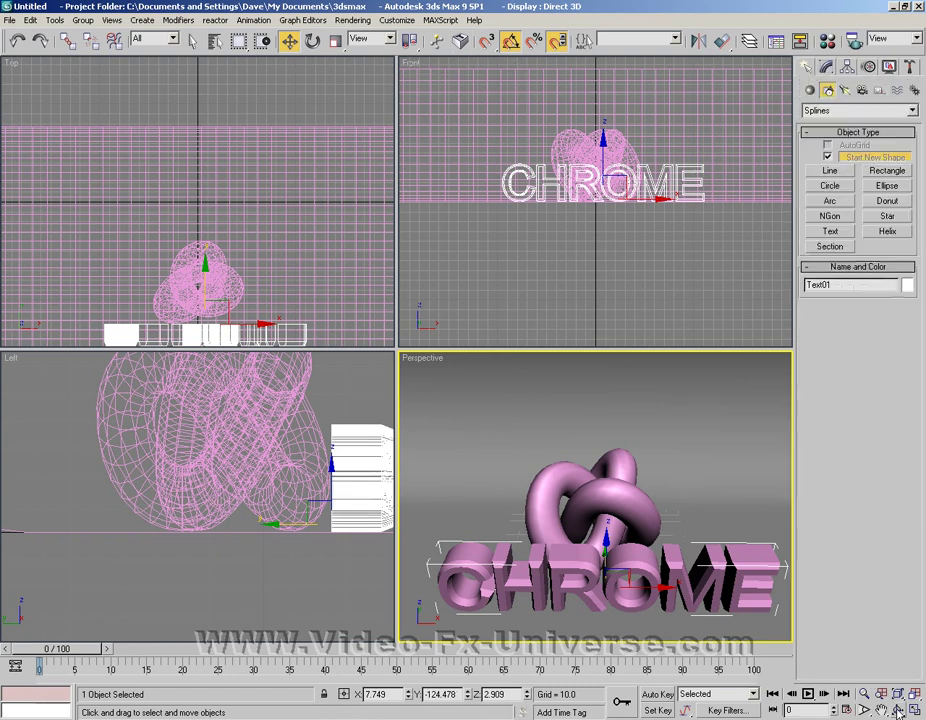
{"action": "key", "text": "ctrl+r"}
{"action": "left_click_drag", "start_coordinate": [596, 400], "coordinate": [597, 364]}
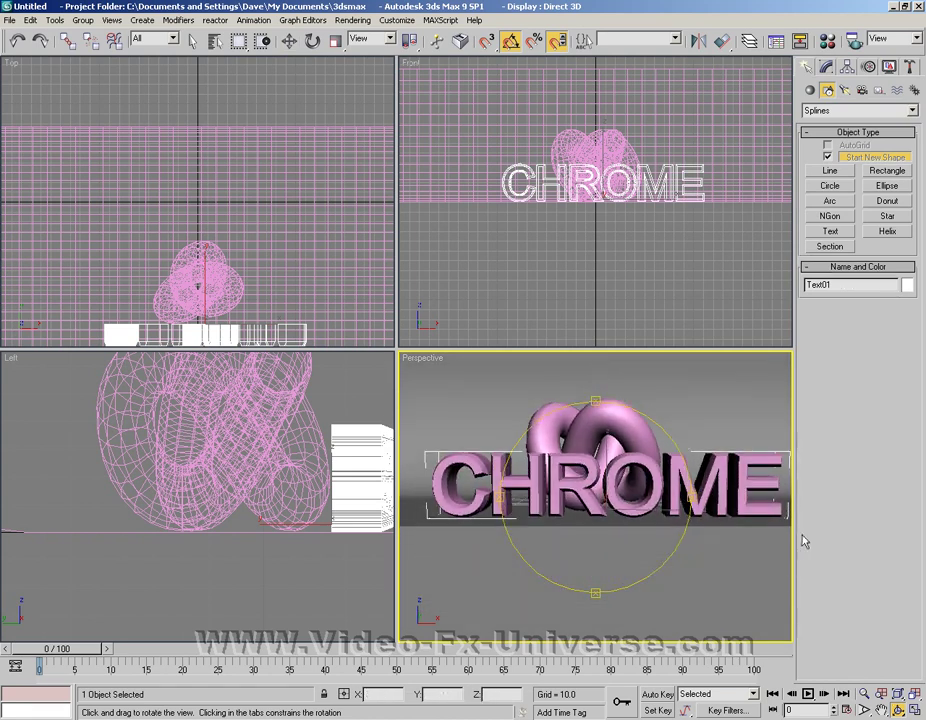
{"action": "key", "text": "ctrl+p"}
{"action": "left_click_drag", "start_coordinate": [644, 470], "coordinate": [644, 585]}
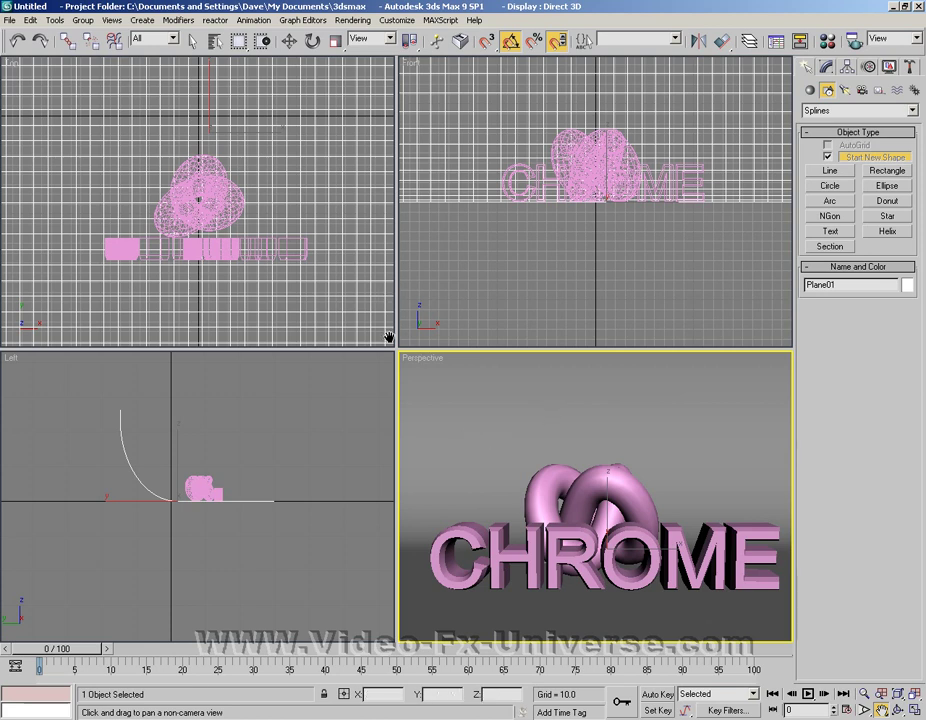
Give material 02 - Default a Raytrace map in its Reflection channel
{"action": "key", "text": "m"}
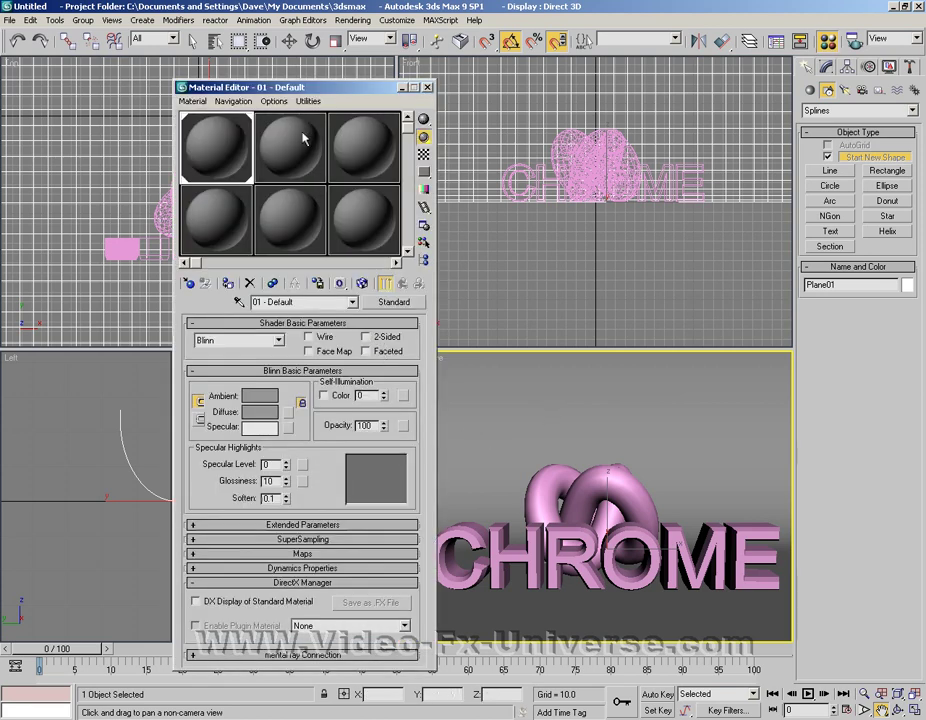
{"action": "left_click", "coordinate": [305, 140]}
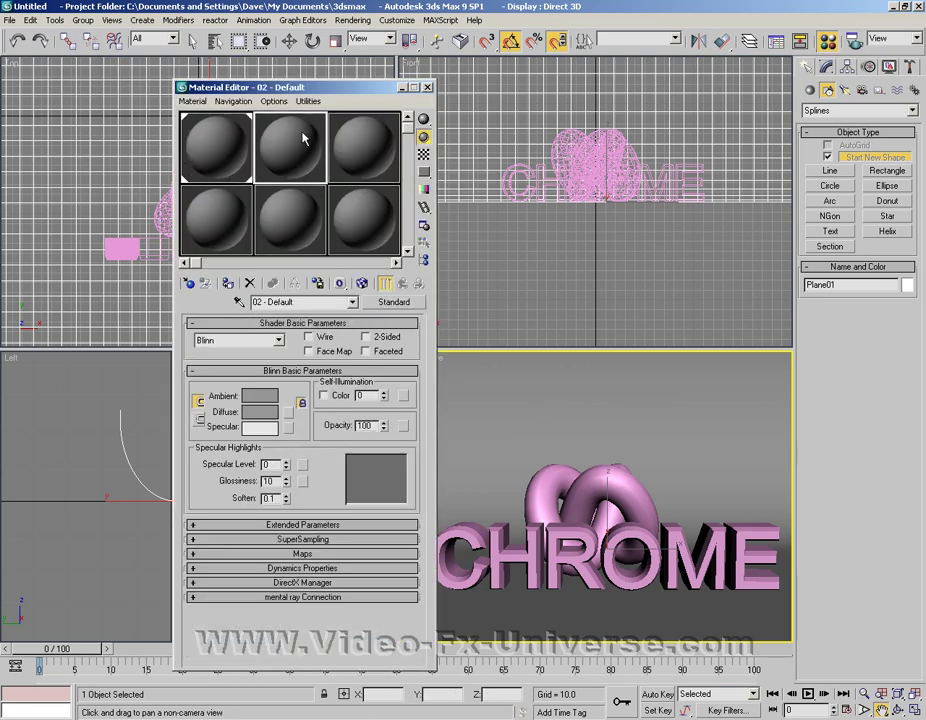
{"action": "left_click", "coordinate": [302, 554]}
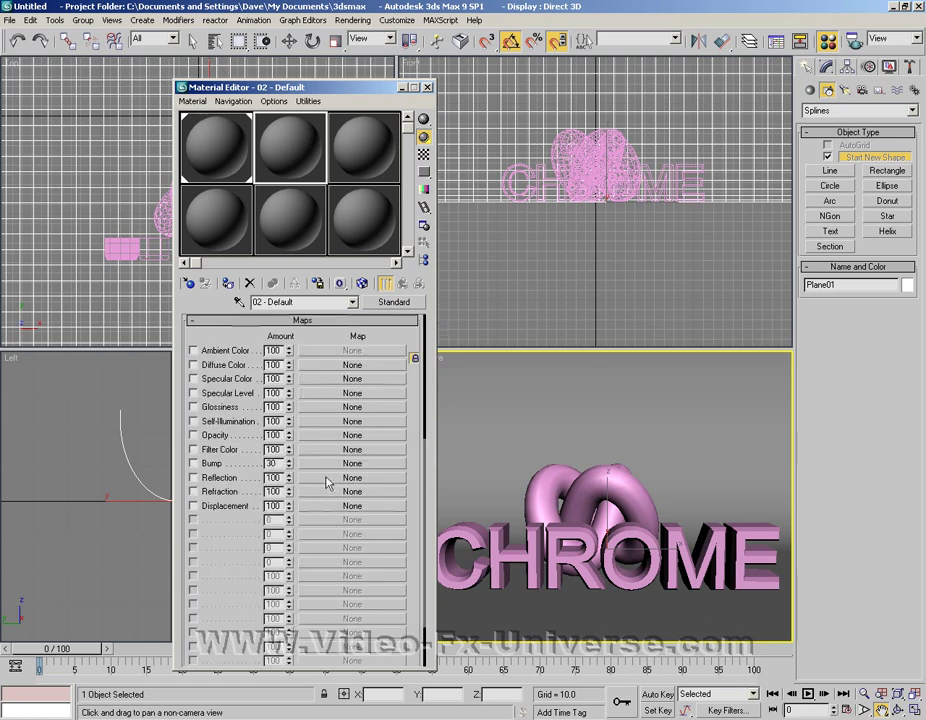
{"action": "left_click", "coordinate": [326, 478]}
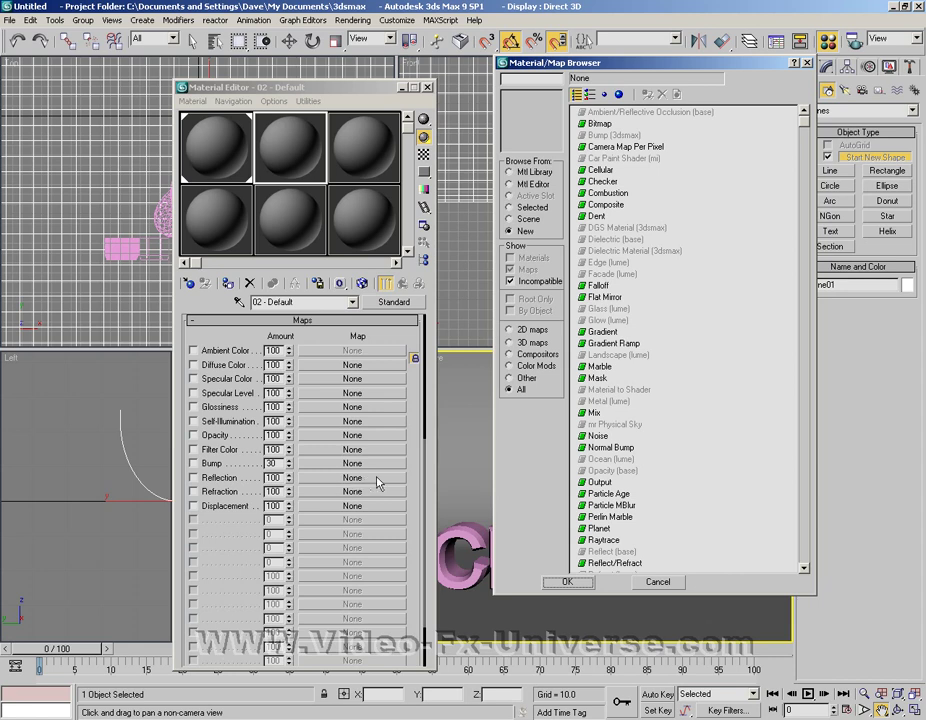
{"action": "left_click", "coordinate": [608, 541]}
{"action": "left_click", "coordinate": [565, 582]}
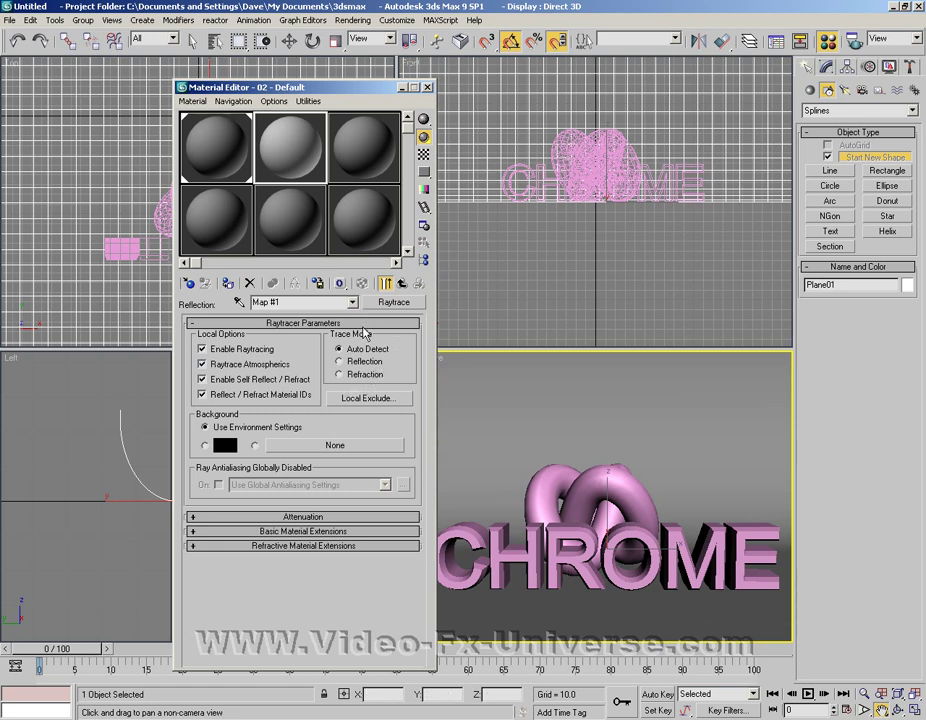
Load 5.jpg from My Pictures as the Bitmap background of the chrome material's Raytrace map
{"action": "left_click", "coordinate": [319, 446]}
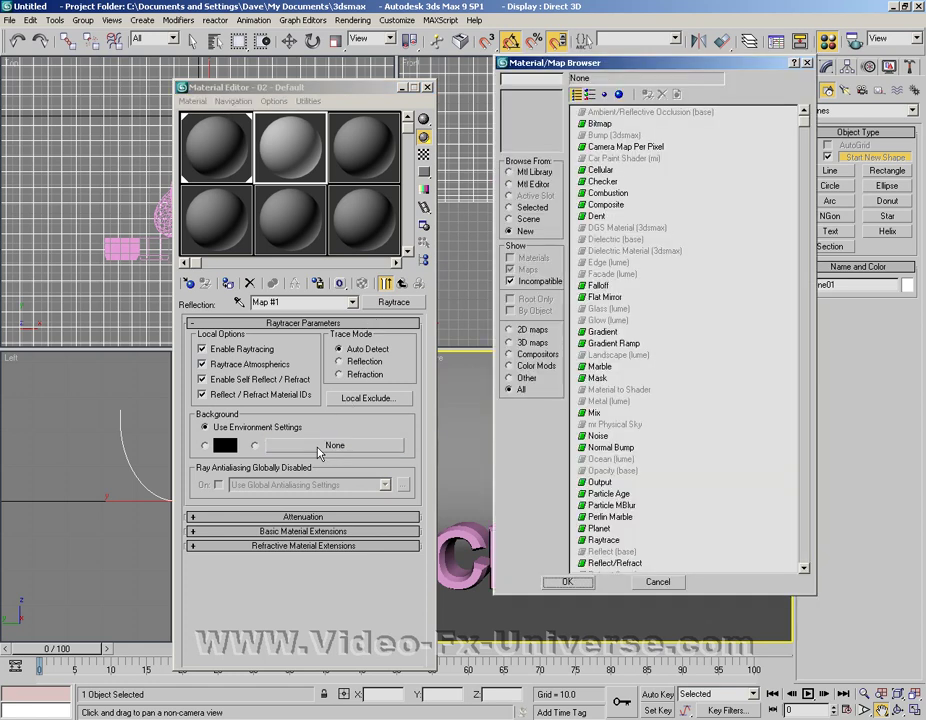
{"action": "double_click", "coordinate": [600, 124]}
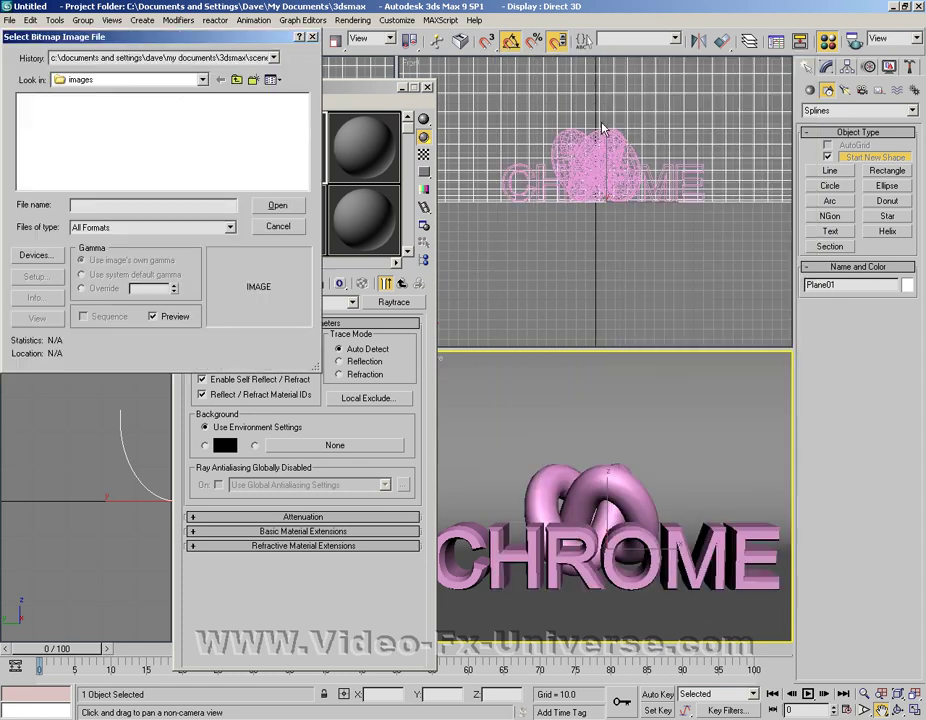
{"action": "left_click", "coordinate": [203, 81]}
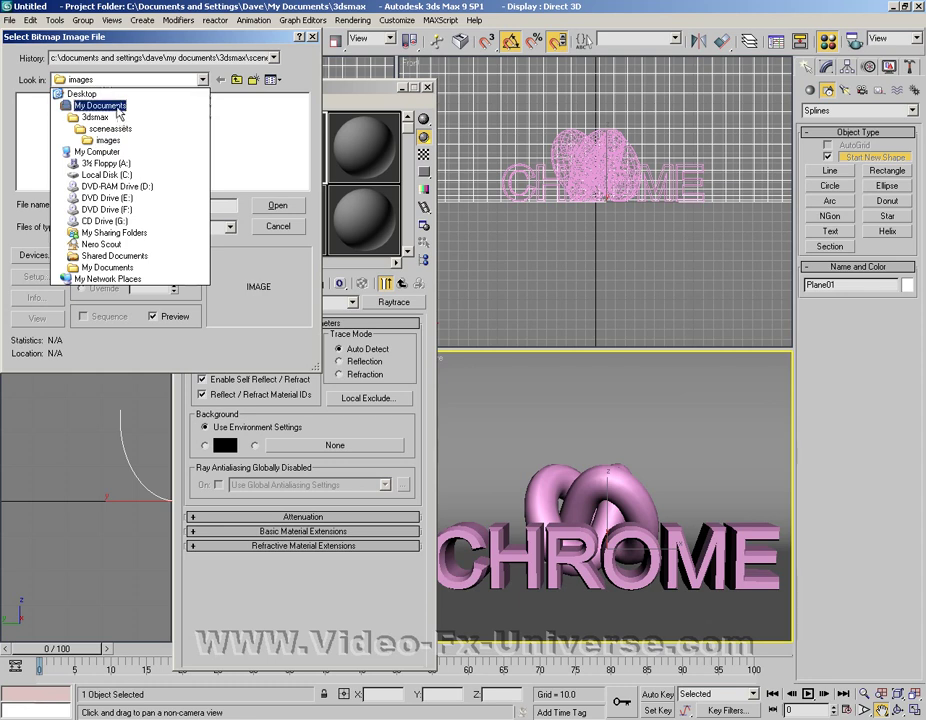
{"action": "left_click", "coordinate": [118, 113]}
{"action": "double_click", "coordinate": [150, 148]}
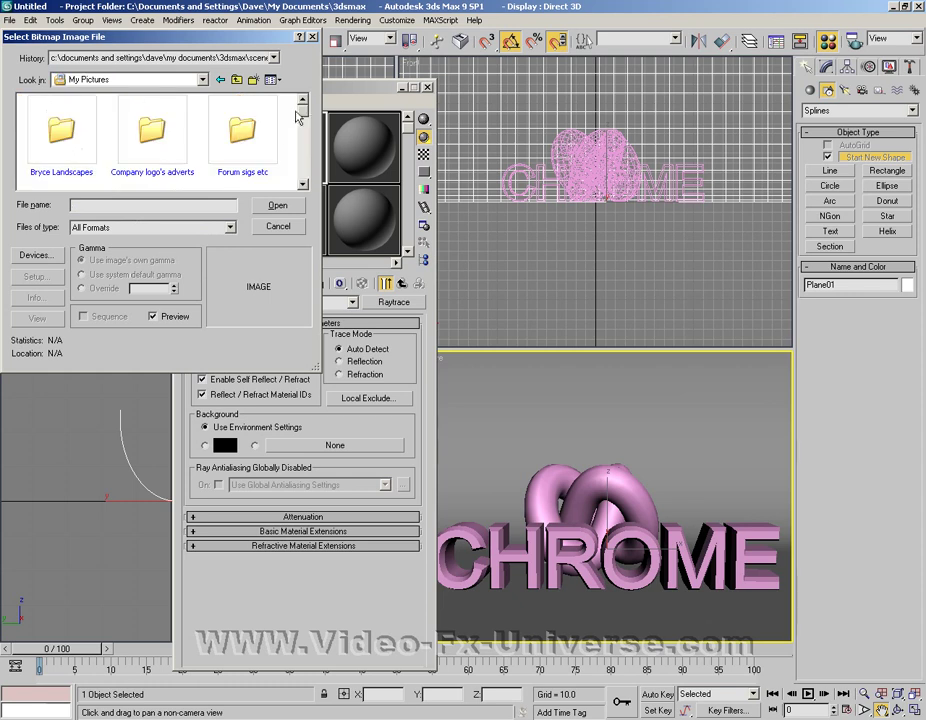
{"action": "left_click_drag", "start_coordinate": [300, 118], "coordinate": [297, 136]}
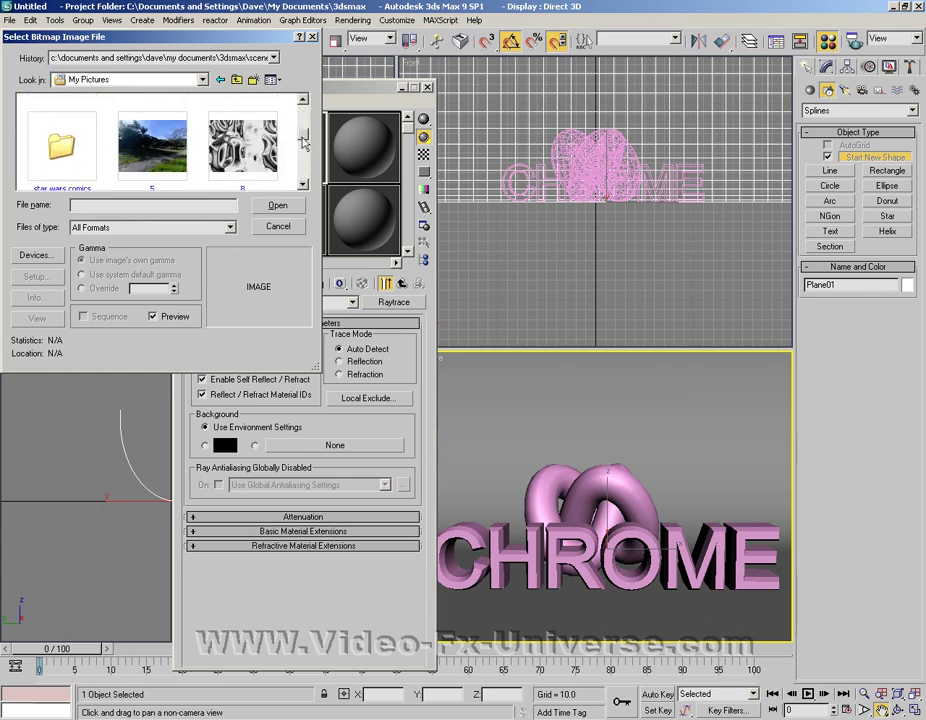
{"action": "left_click_drag", "start_coordinate": [303, 143], "coordinate": [301, 151]}
{"action": "scroll", "coordinate": [222, 105], "scroll_direction": "up", "scroll_amount": 1}
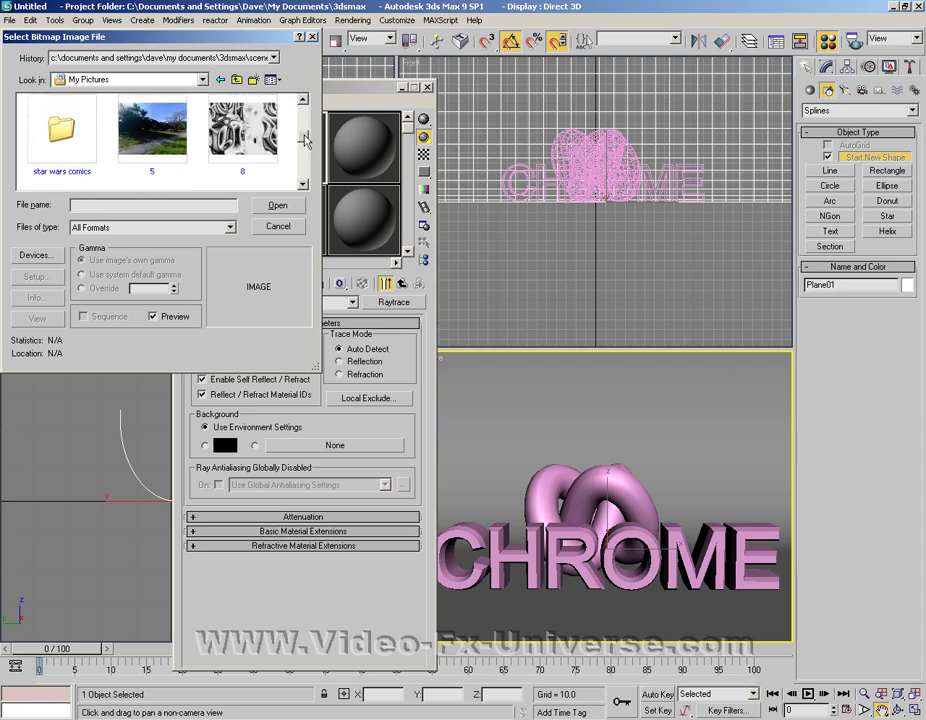
{"action": "left_click", "coordinate": [150, 134]}
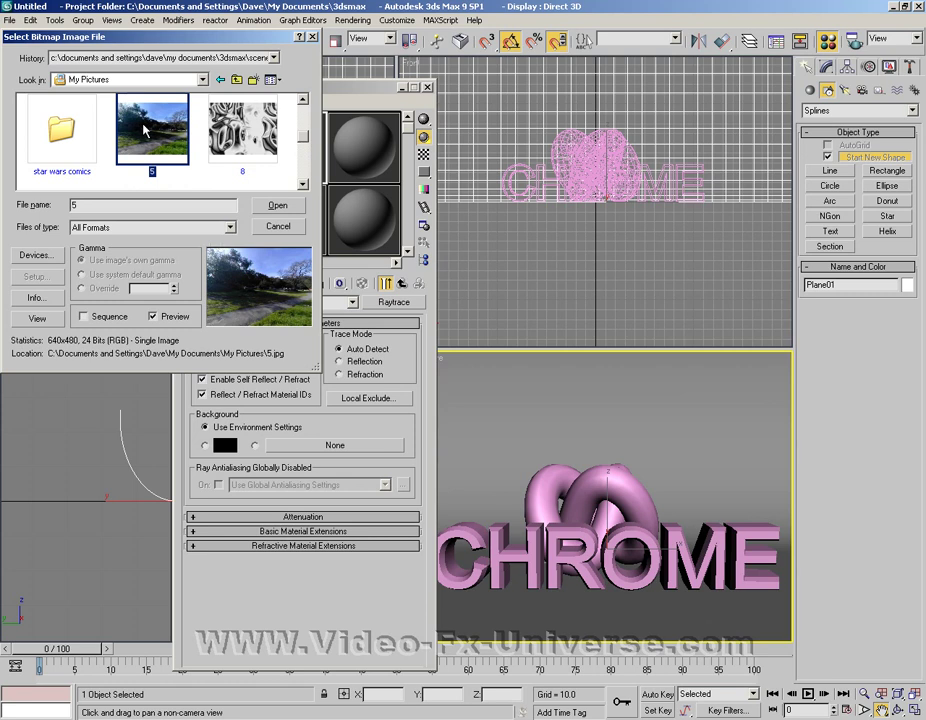
{"action": "left_click", "coordinate": [278, 206]}
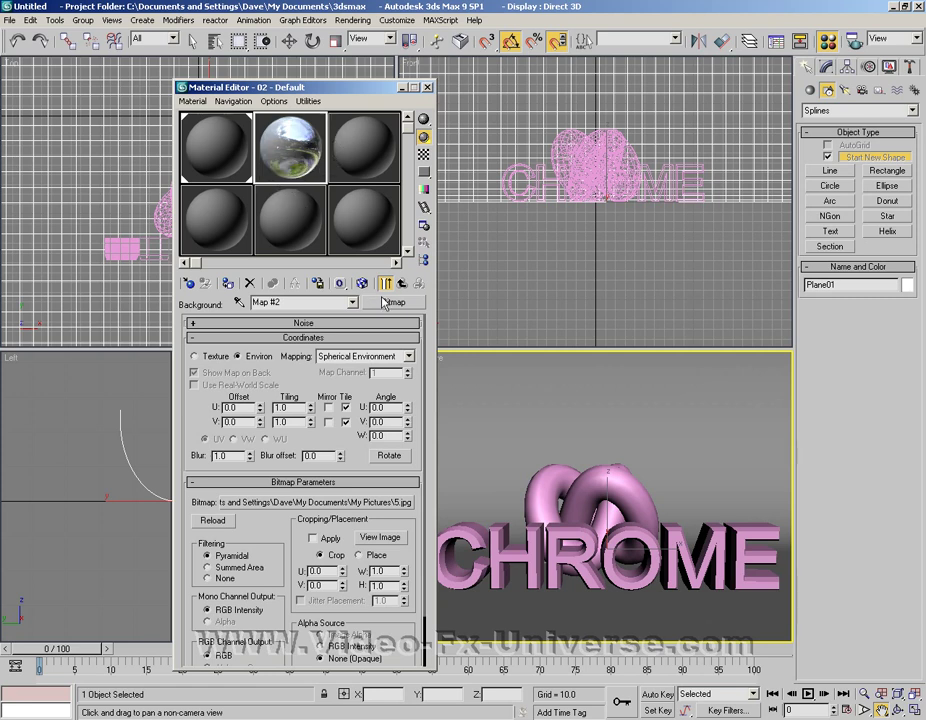
Set the chrome material's diffuse colour to dark grey (49, 49, 49)
{"action": "left_click", "coordinate": [385, 283]}
{"action": "left_click", "coordinate": [385, 283]}
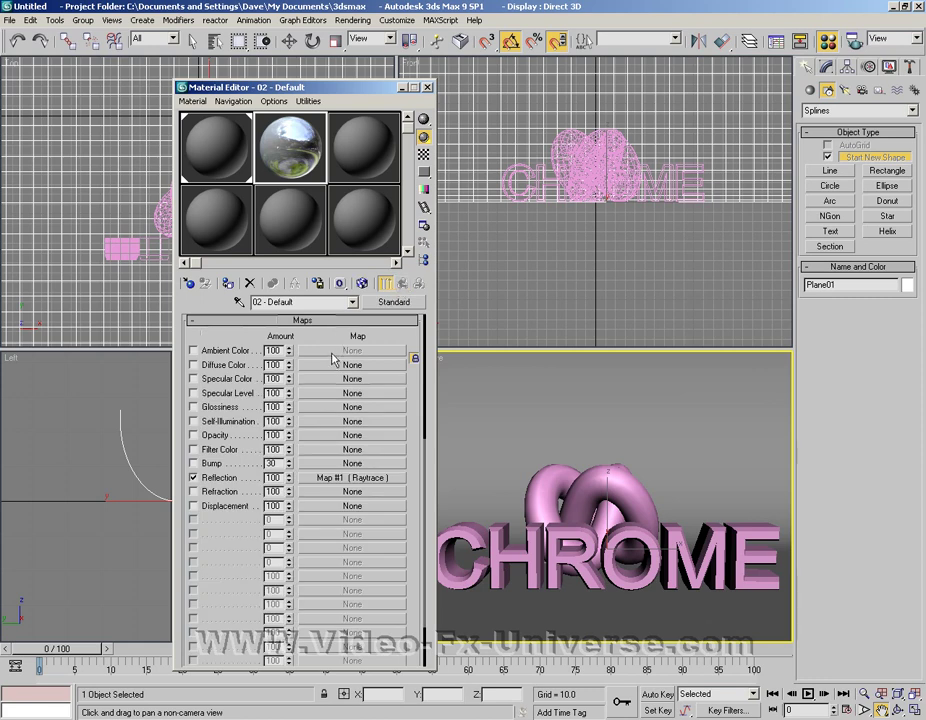
{"action": "scroll", "coordinate": [345, 599], "scroll_direction": "up", "scroll_amount": 5}
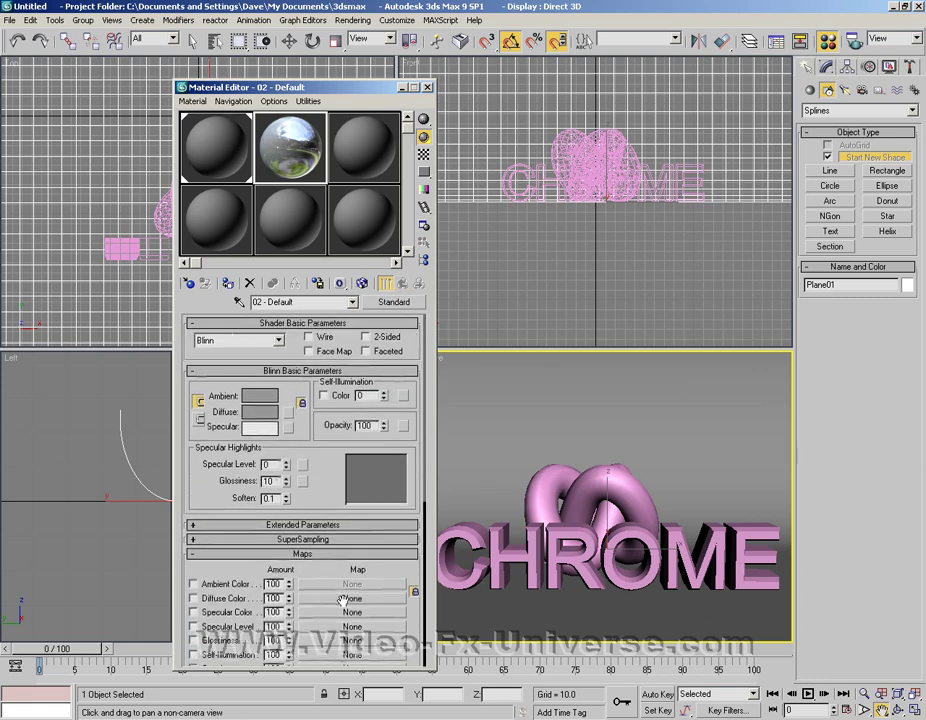
{"action": "left_click", "coordinate": [259, 411]}
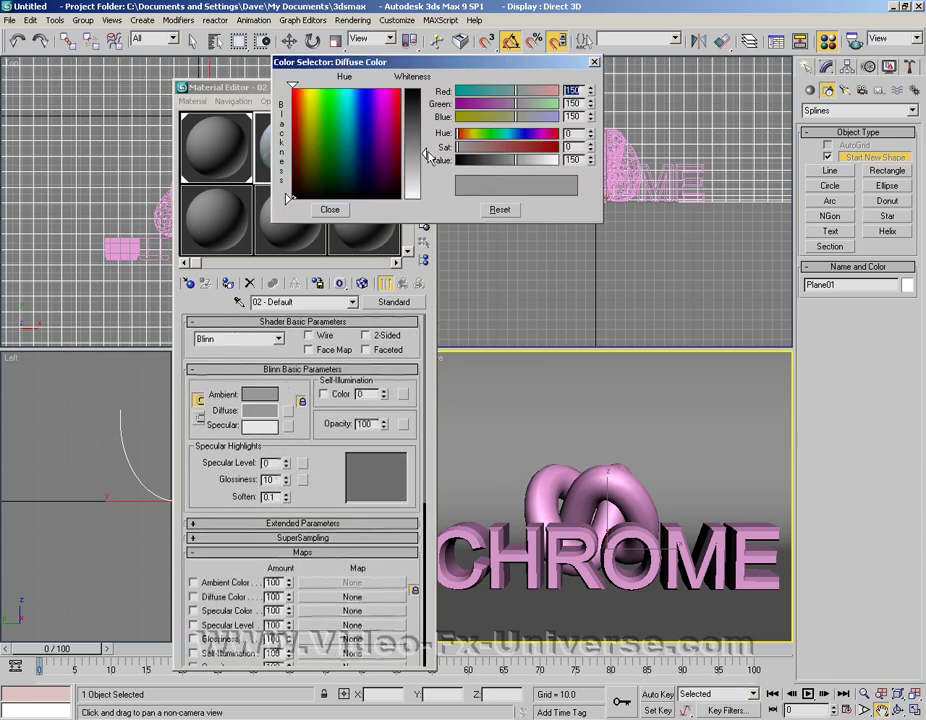
{"action": "left_click_drag", "start_coordinate": [424, 146], "coordinate": [424, 109]}
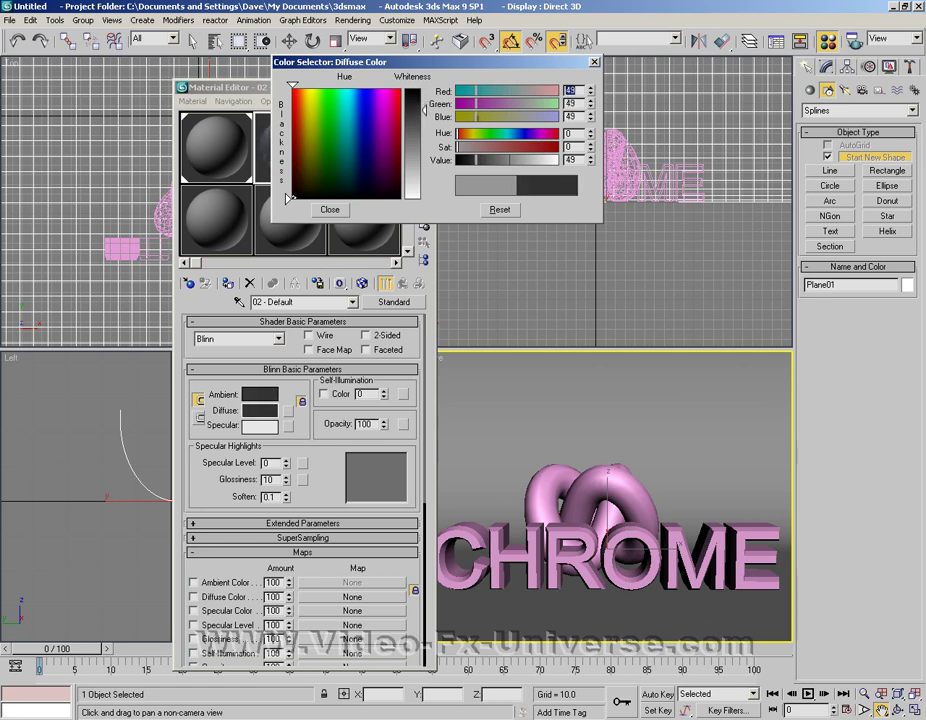
{"action": "left_click", "coordinate": [321, 209]}
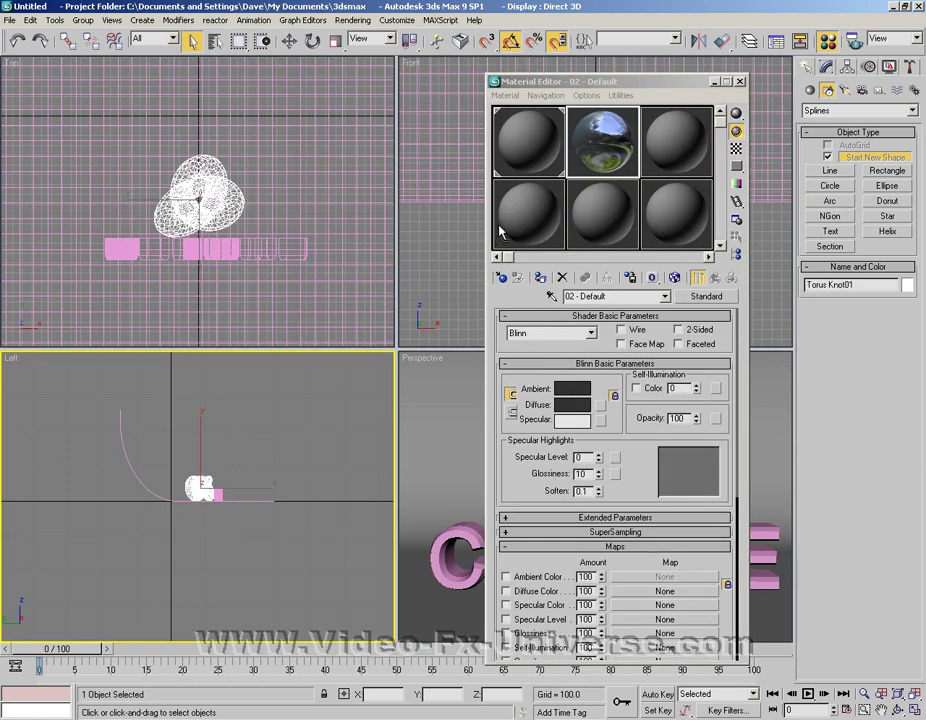
Assign the chrome material to the torus knot, then give material 03 a Raytrace reflection map
{"action": "left_click", "coordinate": [541, 280]}
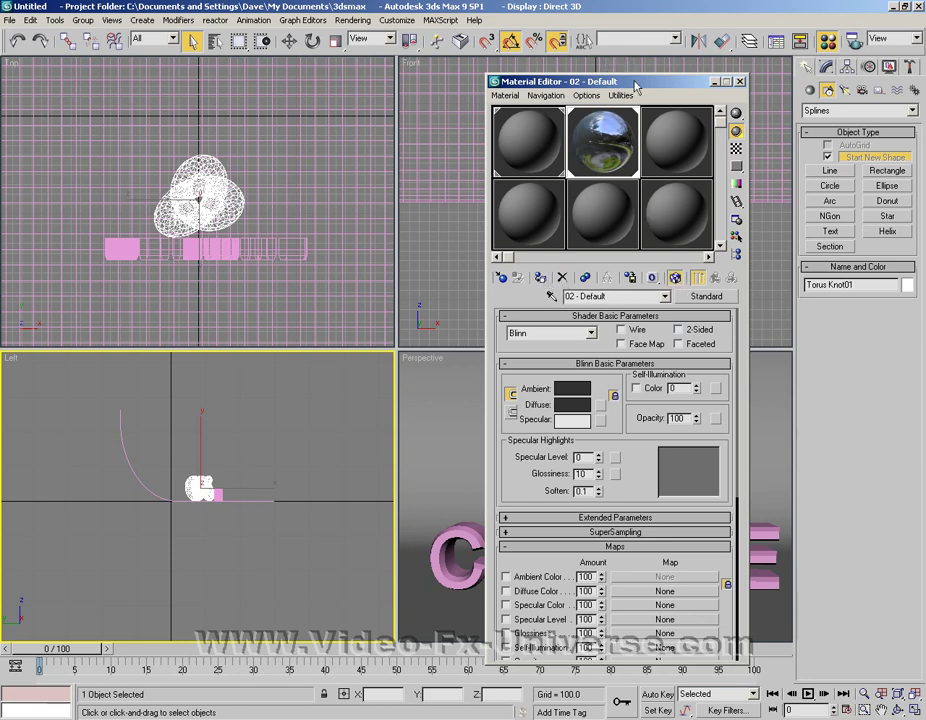
{"action": "left_click_drag", "start_coordinate": [635, 83], "coordinate": [285, 39]}
{"action": "left_click", "coordinate": [323, 98]}
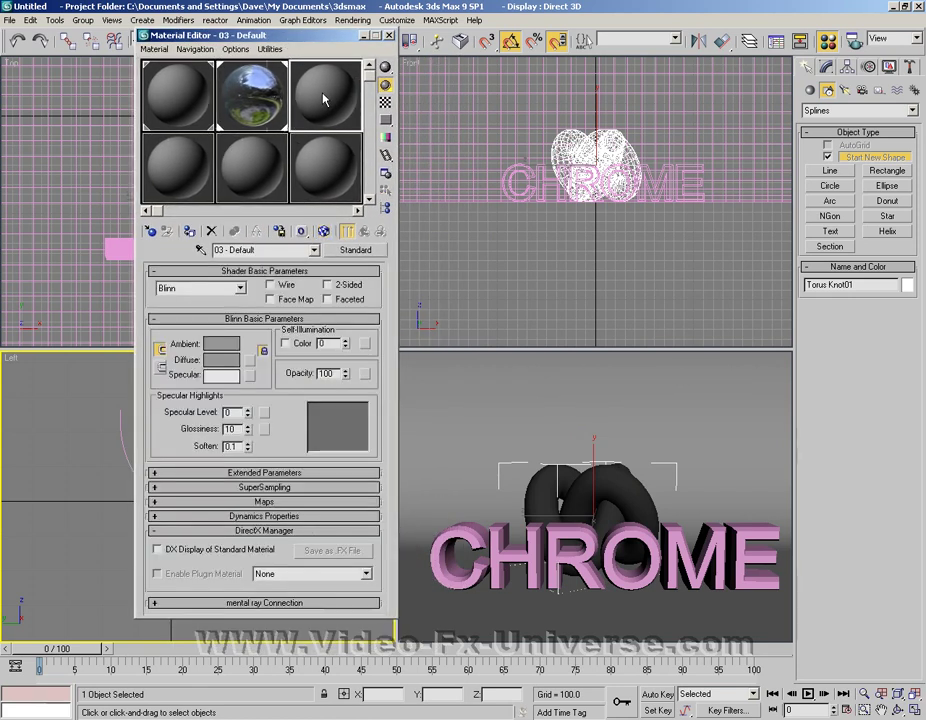
{"action": "left_click", "coordinate": [264, 502]}
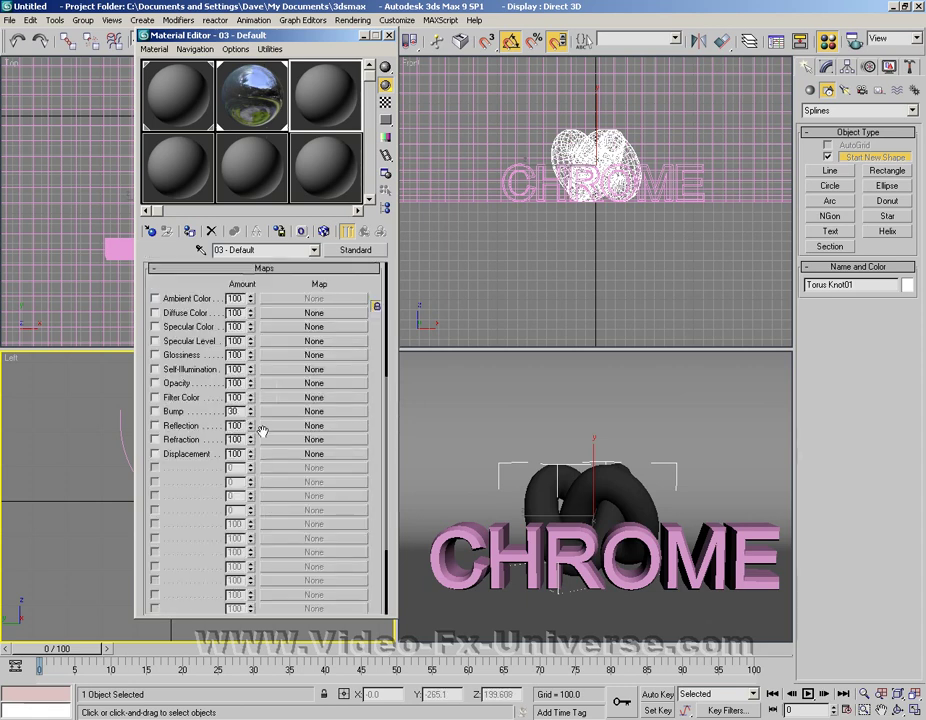
{"action": "left_click", "coordinate": [278, 427]}
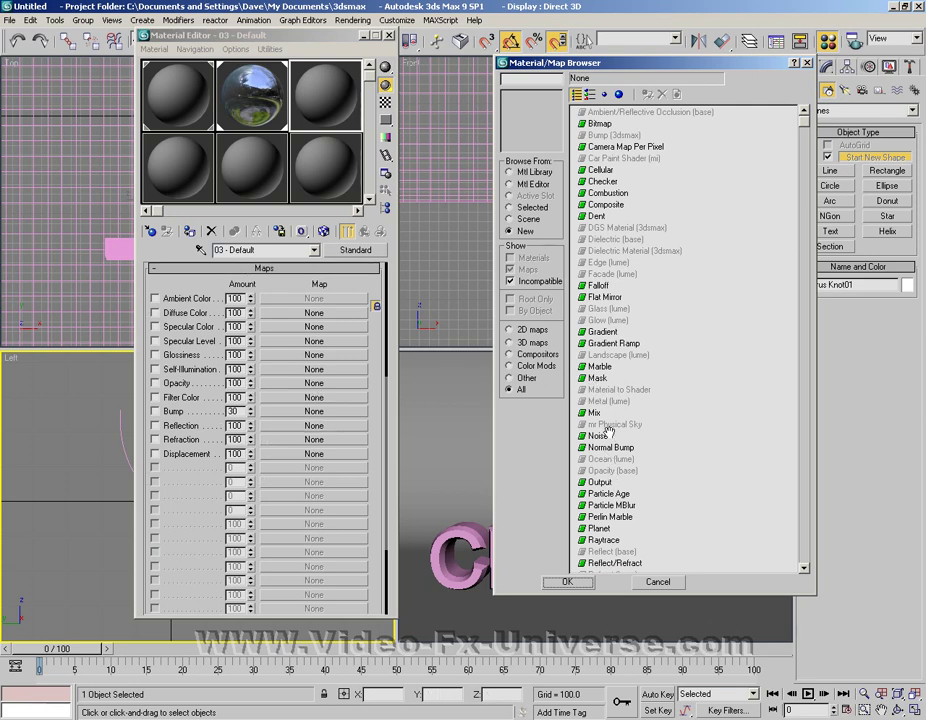
{"action": "left_click", "coordinate": [605, 541]}
{"action": "double_click", "coordinate": [605, 541]}
Use bitmap image 8.jpg as the Raytrace map's custom background
{"action": "left_click", "coordinate": [289, 396]}
{"action": "double_click", "coordinate": [545, 89]}
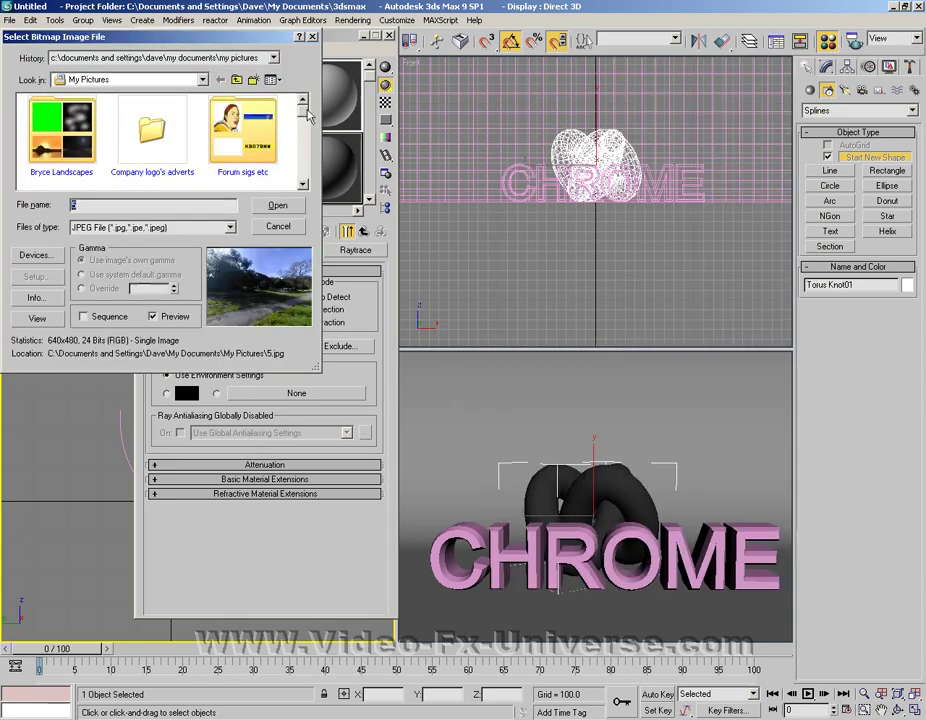
{"action": "scroll", "coordinate": [305, 135], "scroll_direction": "down", "scroll_amount": 4}
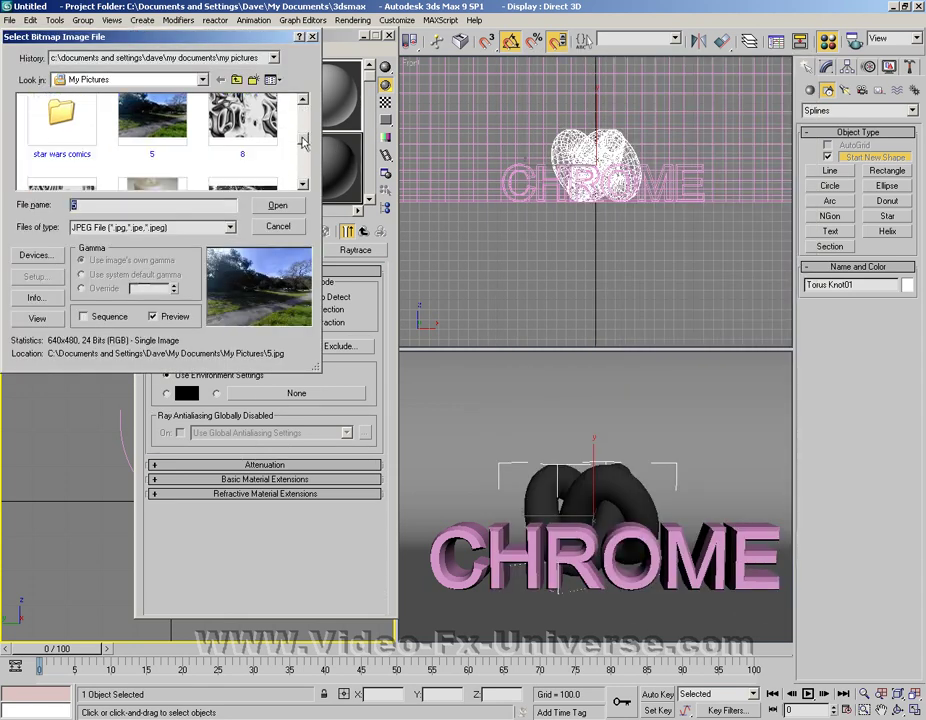
{"action": "left_click", "coordinate": [243, 133]}
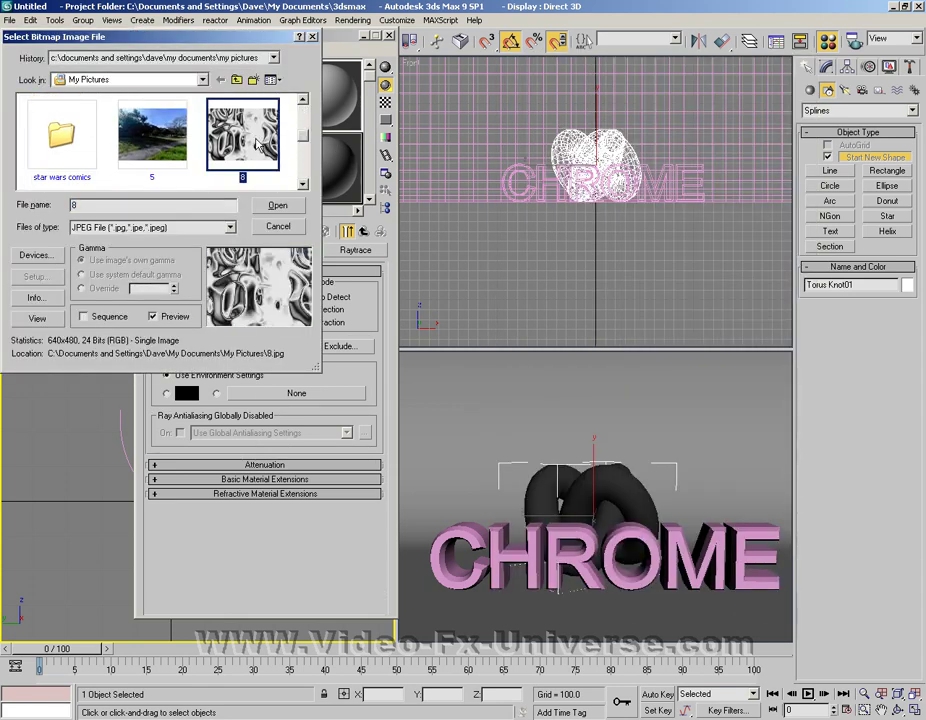
{"action": "left_click", "coordinate": [284, 205]}
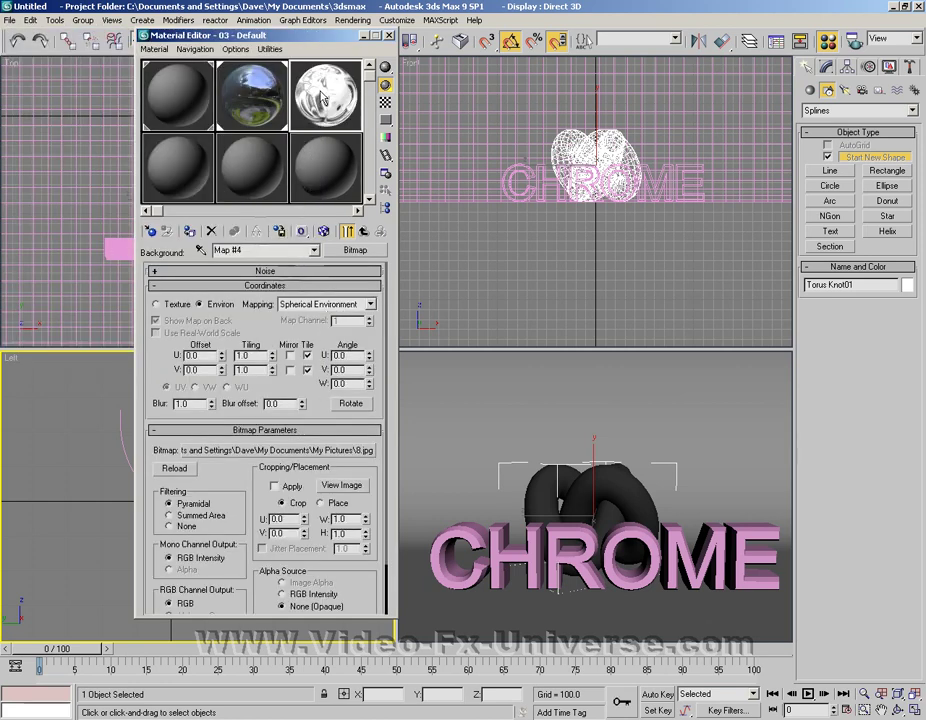
Darken material 03's diffuse to near black (27, 27, 27) and assign it to the CHROME text
{"action": "left_click", "coordinate": [340, 234]}
{"action": "left_click", "coordinate": [347, 232]}
{"action": "scroll", "coordinate": [320, 285], "scroll_direction": "up", "scroll_amount": 5}
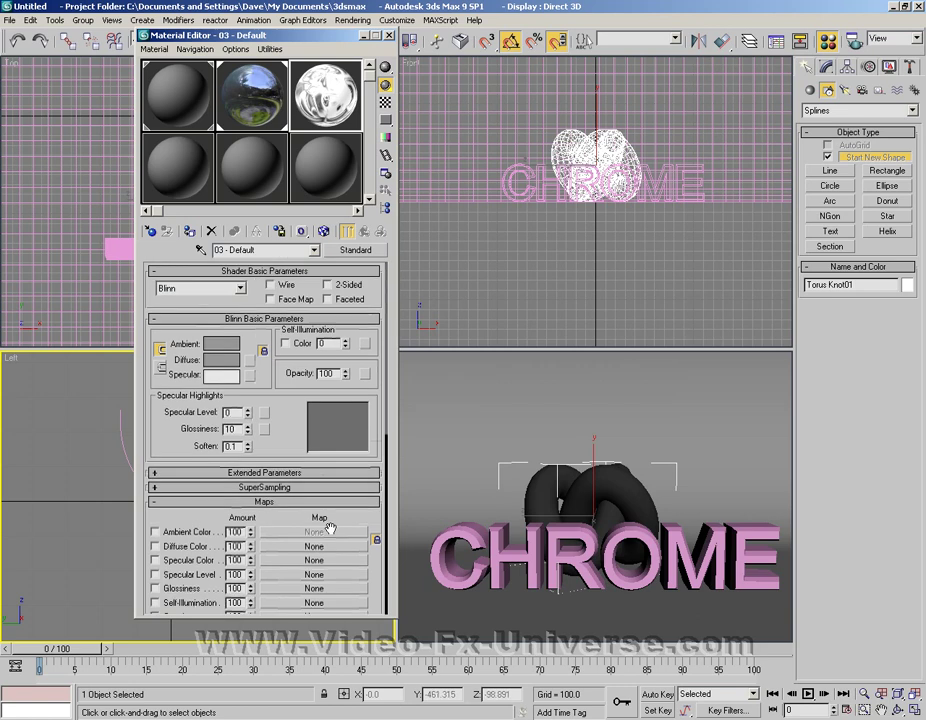
{"action": "left_click", "coordinate": [222, 362]}
{"action": "left_click_drag", "start_coordinate": [430, 153], "coordinate": [425, 100]}
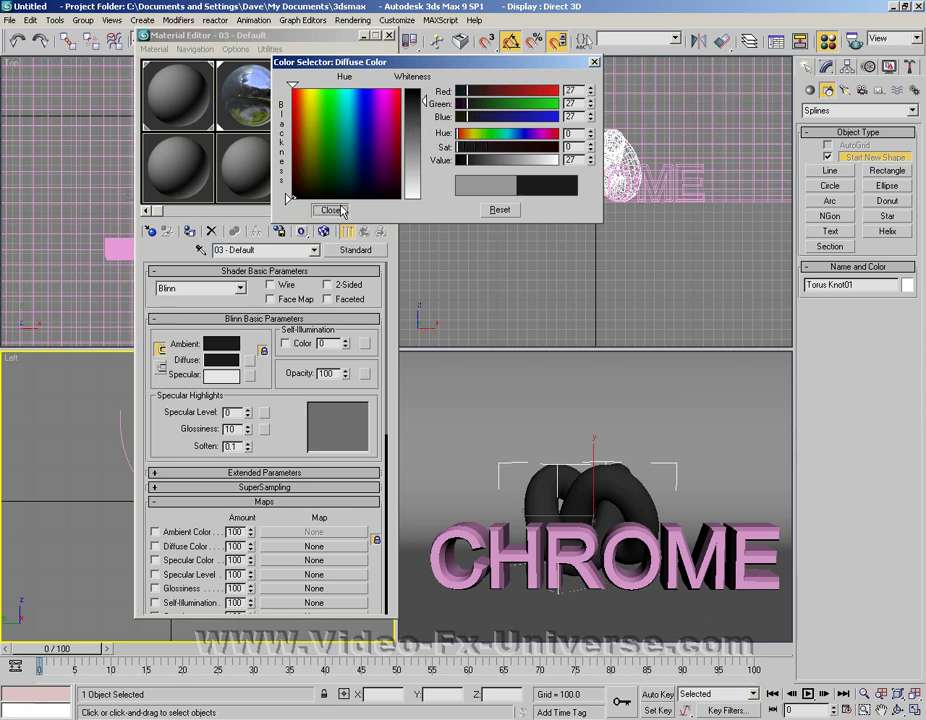
{"action": "left_click", "coordinate": [330, 210]}
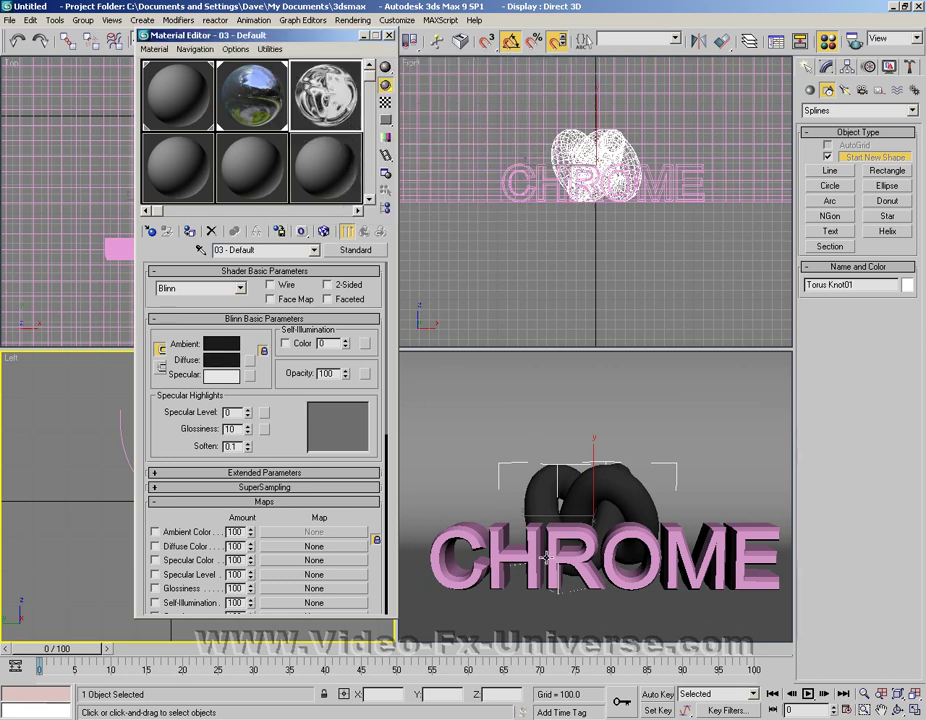
{"action": "left_click", "coordinate": [533, 552]}
{"action": "left_click", "coordinate": [189, 231]}
Show the map in the viewport, close the Material Editor and render the Perspective view
{"action": "left_click", "coordinate": [323, 231]}
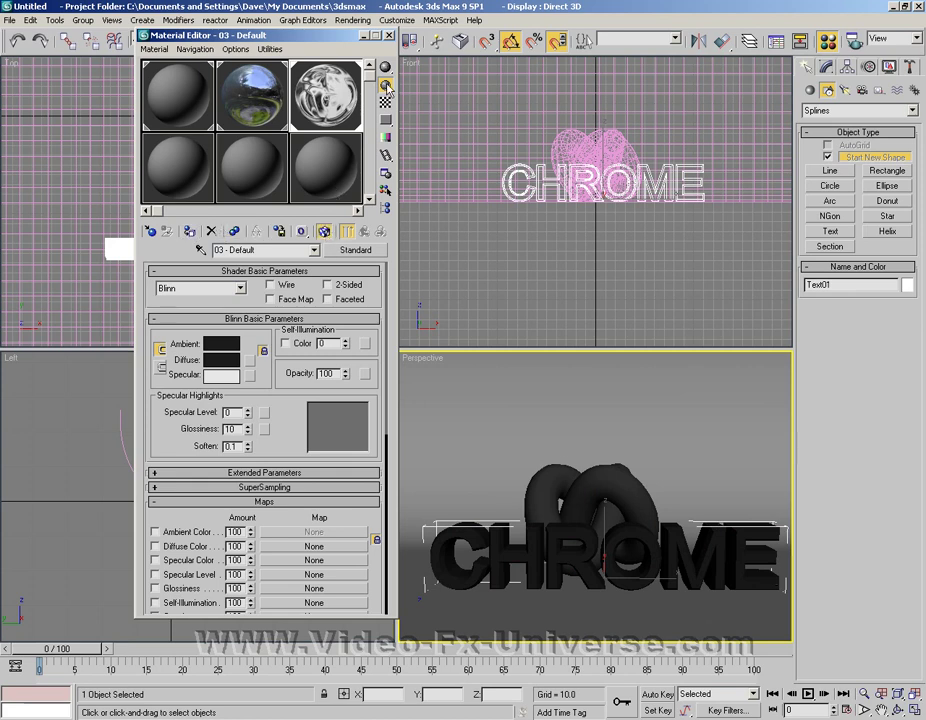
{"action": "left_click", "coordinate": [391, 36]}
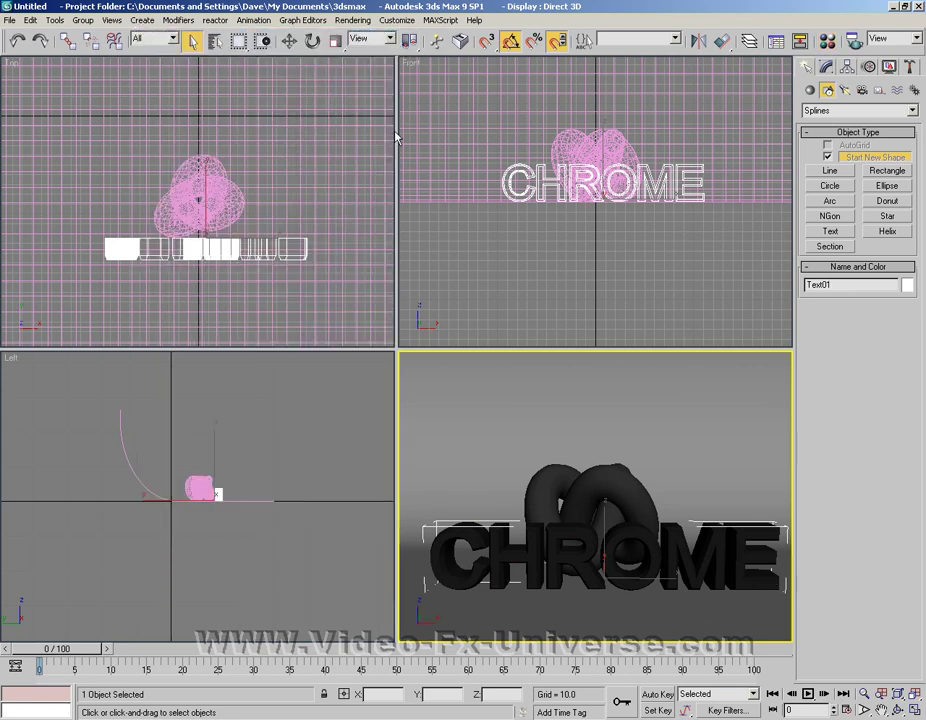
{"action": "left_click", "coordinate": [352, 20]}
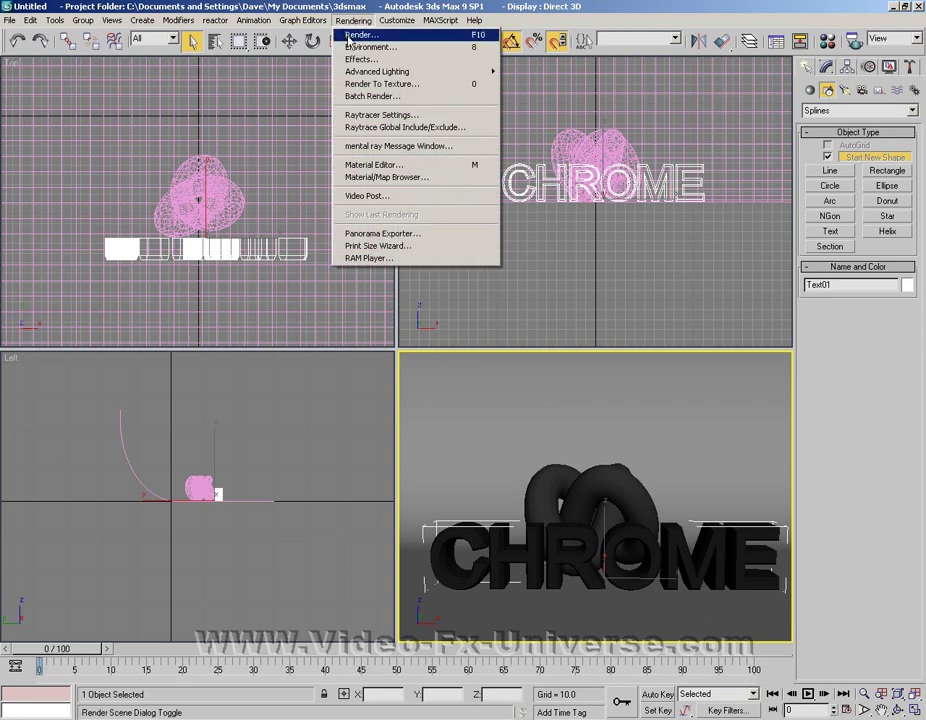
{"action": "left_click", "coordinate": [360, 35]}
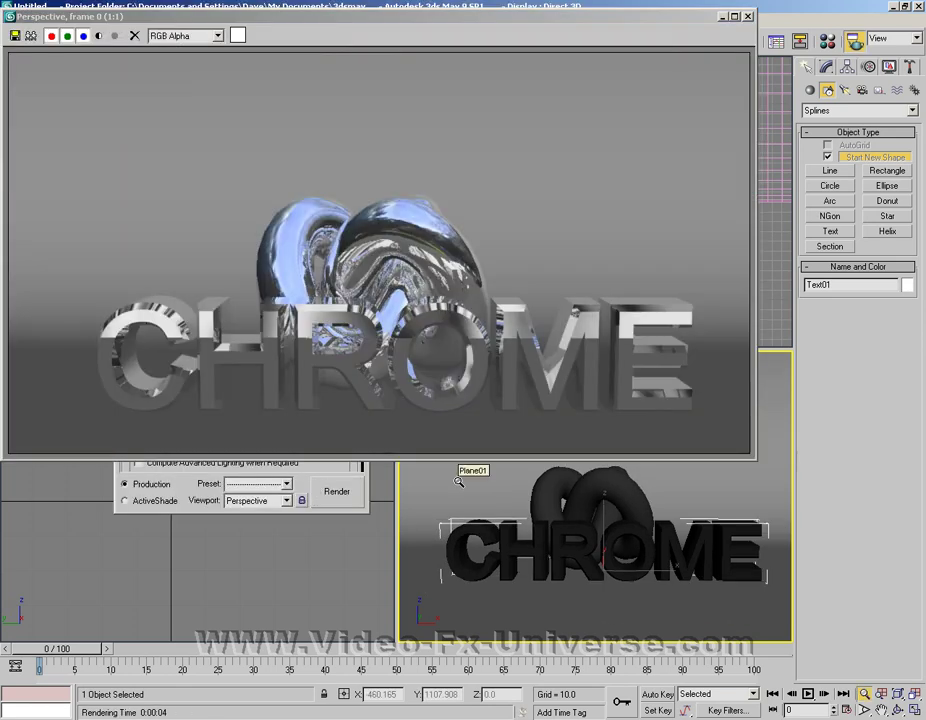
Close the rendered frame, minimise Render Scene and set the Create panel to Standard Primitives
{"action": "left_click", "coordinate": [746, 16]}
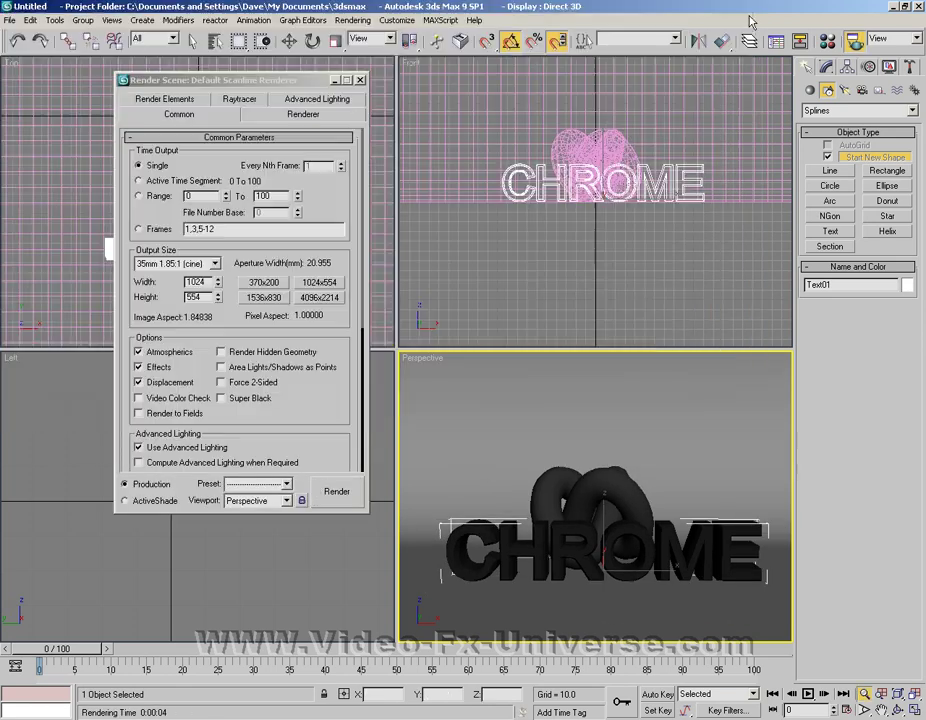
{"action": "left_click", "coordinate": [334, 80]}
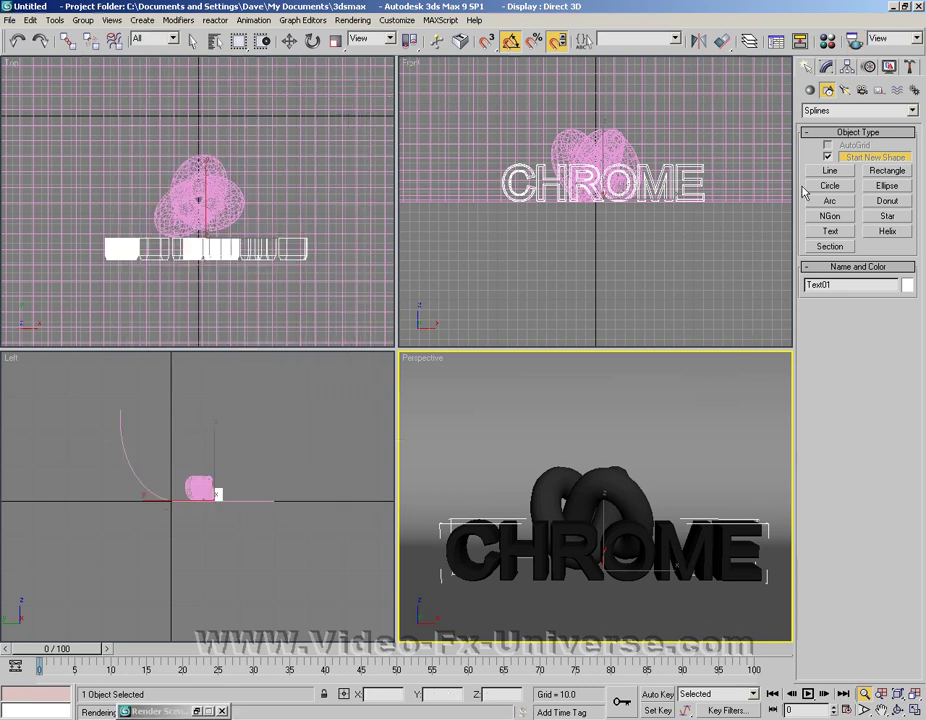
{"action": "left_click", "coordinate": [905, 111]}
{"action": "left_click", "coordinate": [810, 90]}
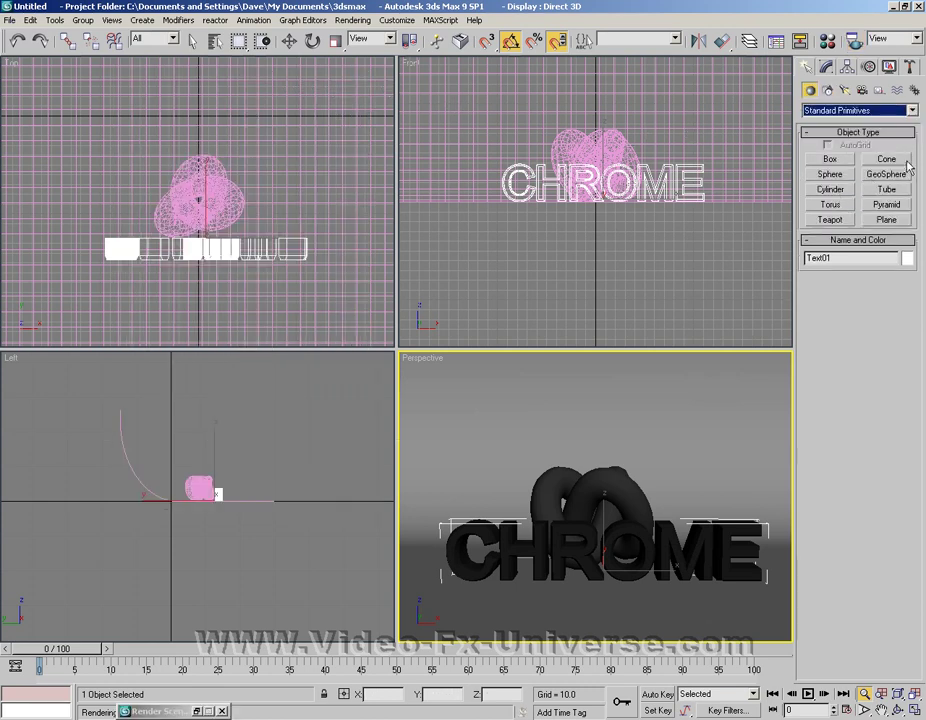
Create a 36-segment sphere right of the knot and assign it the 02 - Default material
{"action": "left_click", "coordinate": [830, 174]}
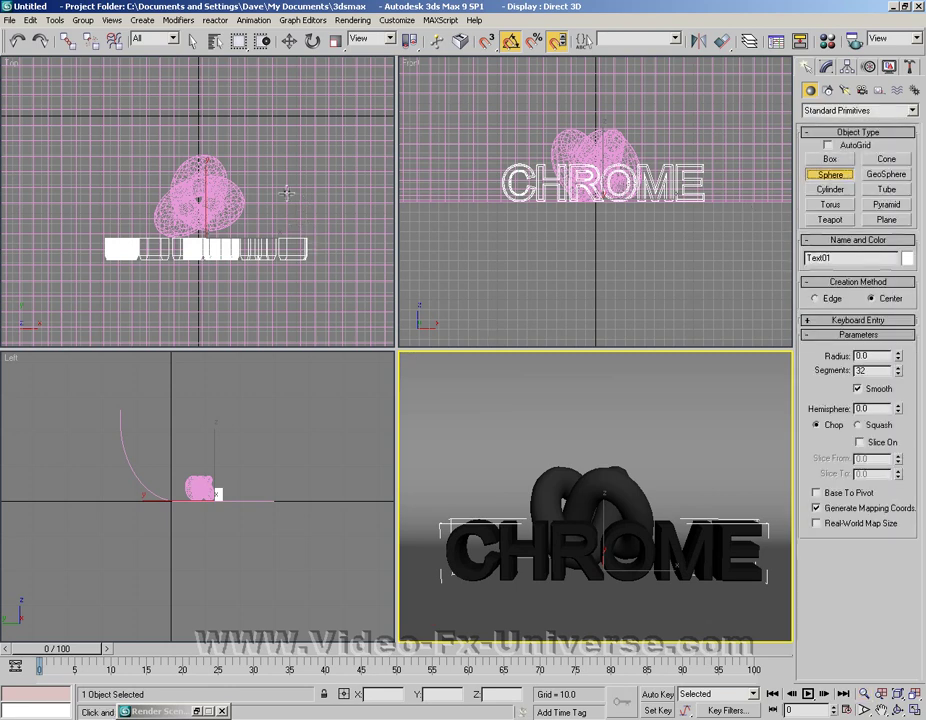
{"action": "left_click_drag", "start_coordinate": [287, 190], "coordinate": [316, 216]}
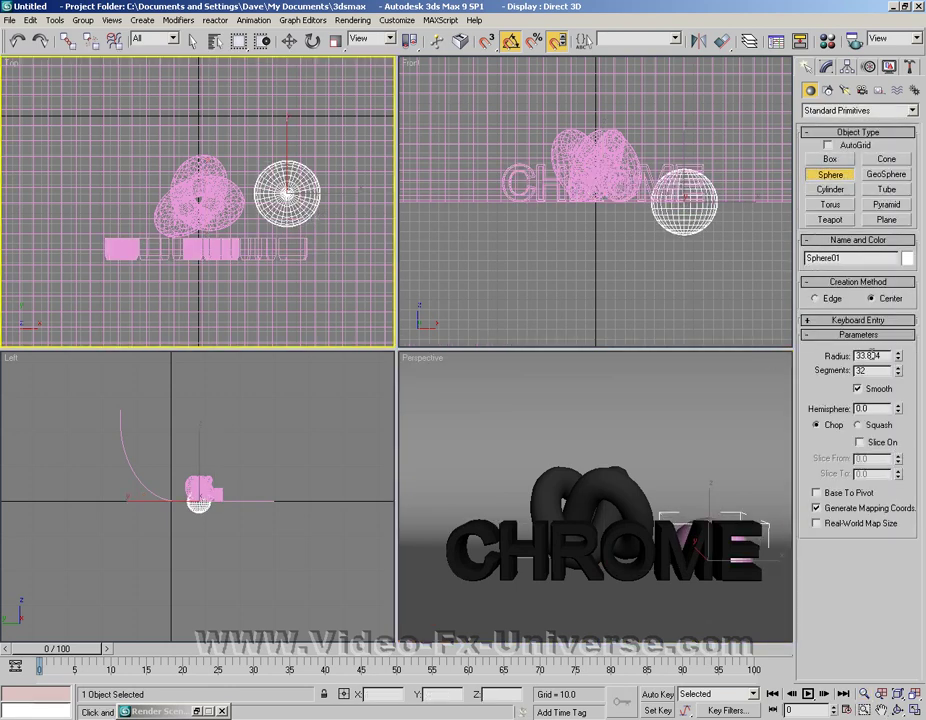
{"action": "left_click", "coordinate": [899, 367]}
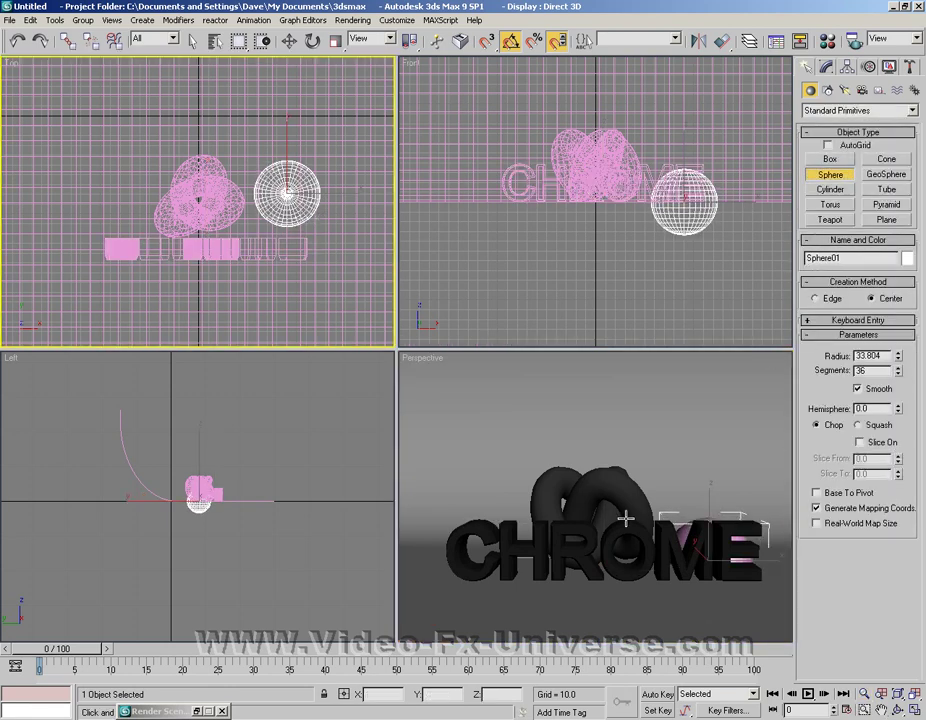
{"action": "key", "text": "m"}
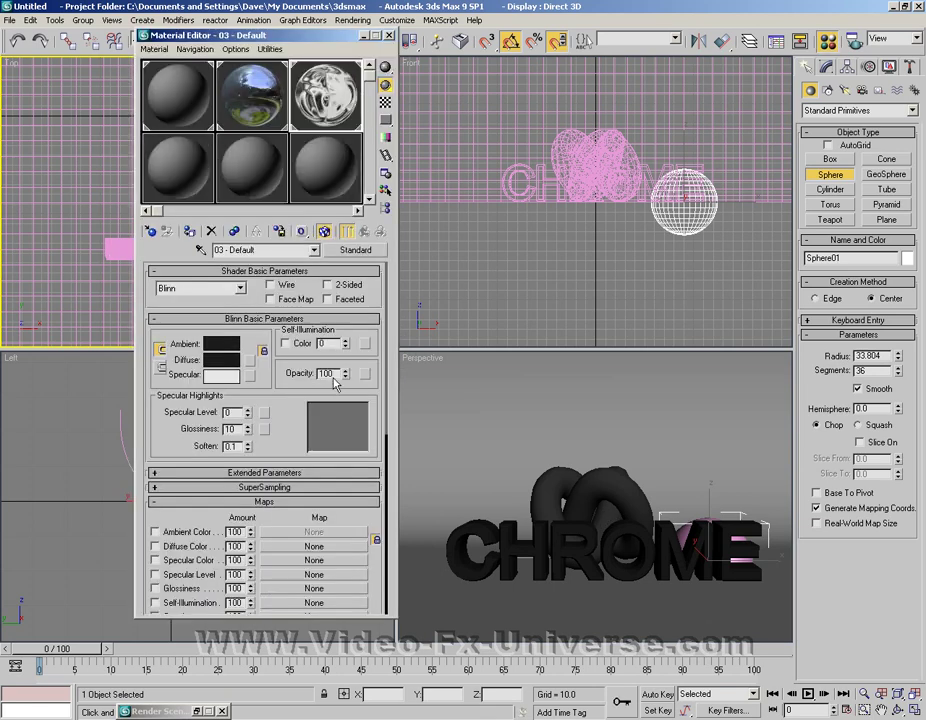
{"action": "left_click", "coordinate": [241, 134]}
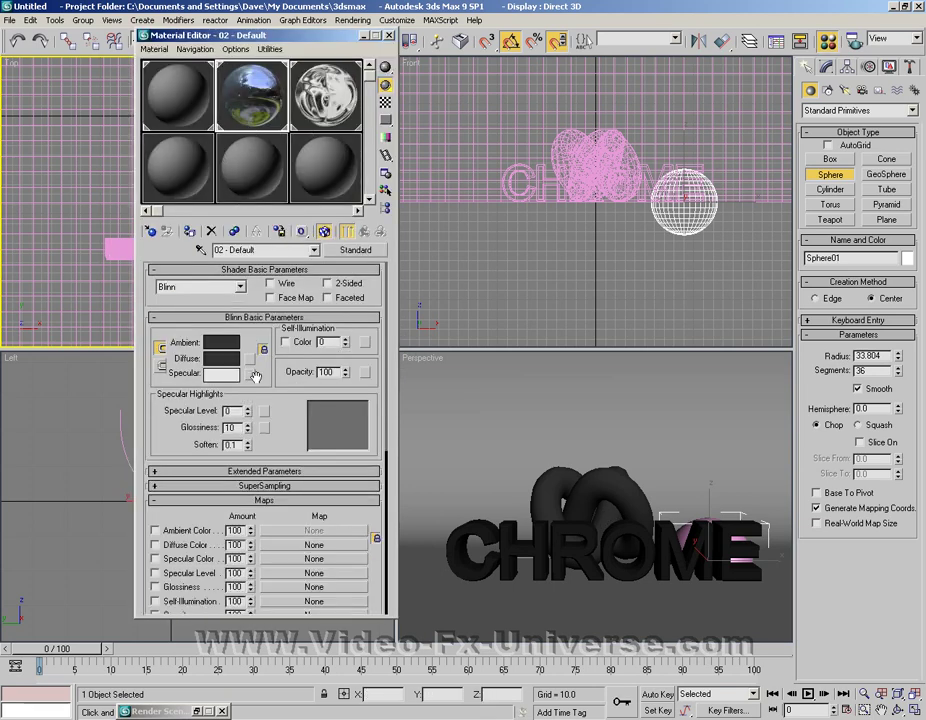
{"action": "left_click", "coordinate": [190, 231]}
{"action": "left_click", "coordinate": [389, 35]}
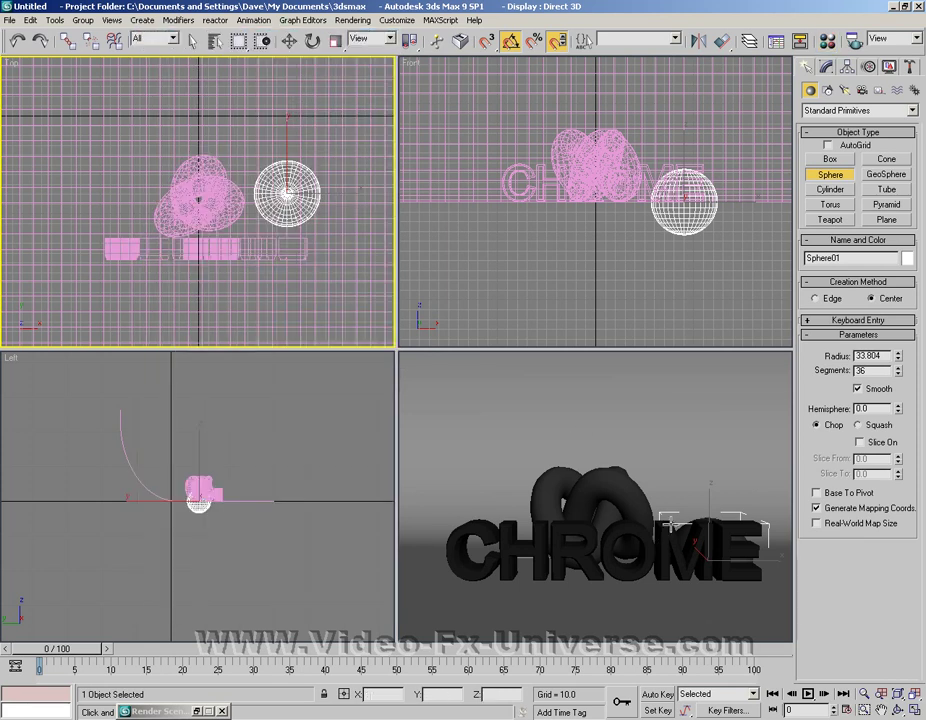
Raise the sphere level with the knot in the Left view and reframe the Perspective view
{"action": "key", "text": "w"}
{"action": "right_click", "coordinate": [196, 420]}
{"action": "left_click_drag", "start_coordinate": [200, 446], "coordinate": [200, 436]}
{"action": "right_click", "coordinate": [558, 487]}
{"action": "left_click", "coordinate": [898, 709]}
{"action": "left_click", "coordinate": [880, 709]}
{"action": "left_click_drag", "start_coordinate": [705, 554], "coordinate": [670, 464]}
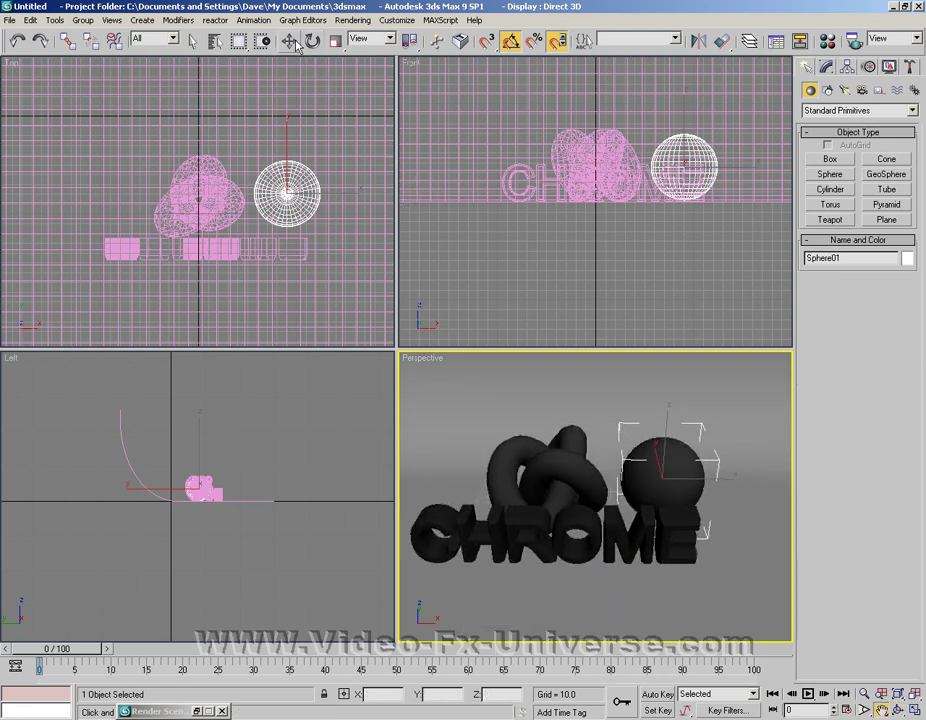
Create a Standard Skylight in the Left view
{"action": "left_click", "coordinate": [142, 20]}
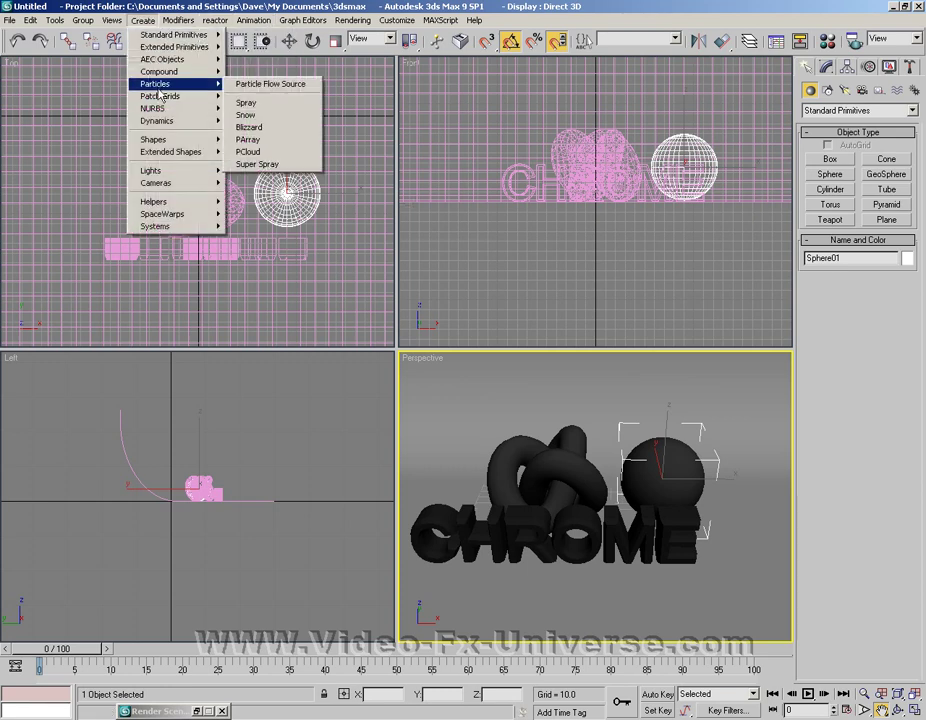
{"action": "mouse_move", "coordinate": [155, 172]}
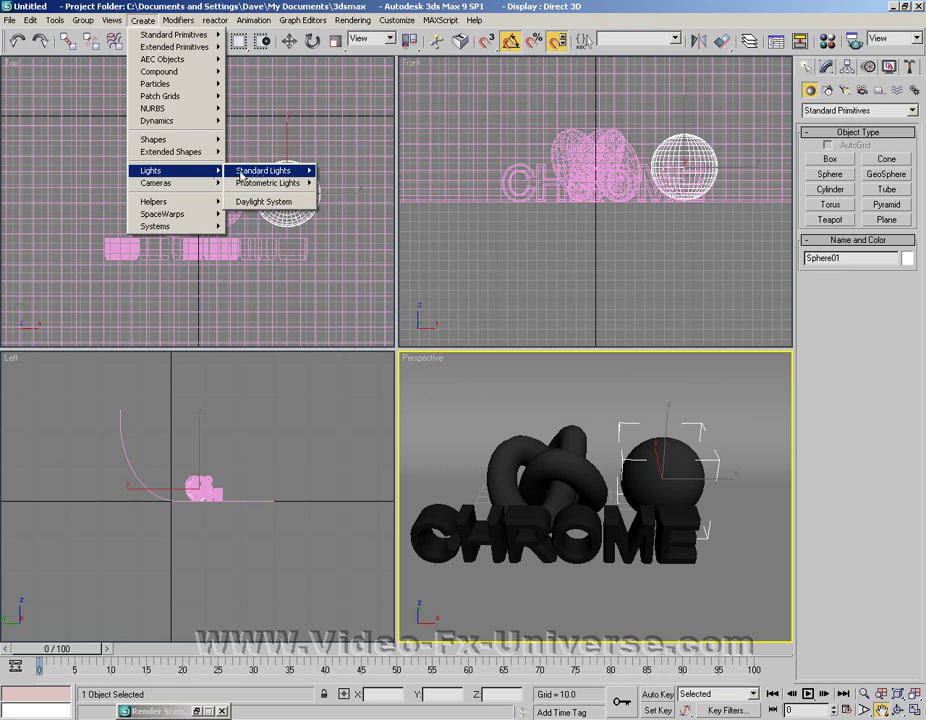
{"action": "mouse_move", "coordinate": [243, 175]}
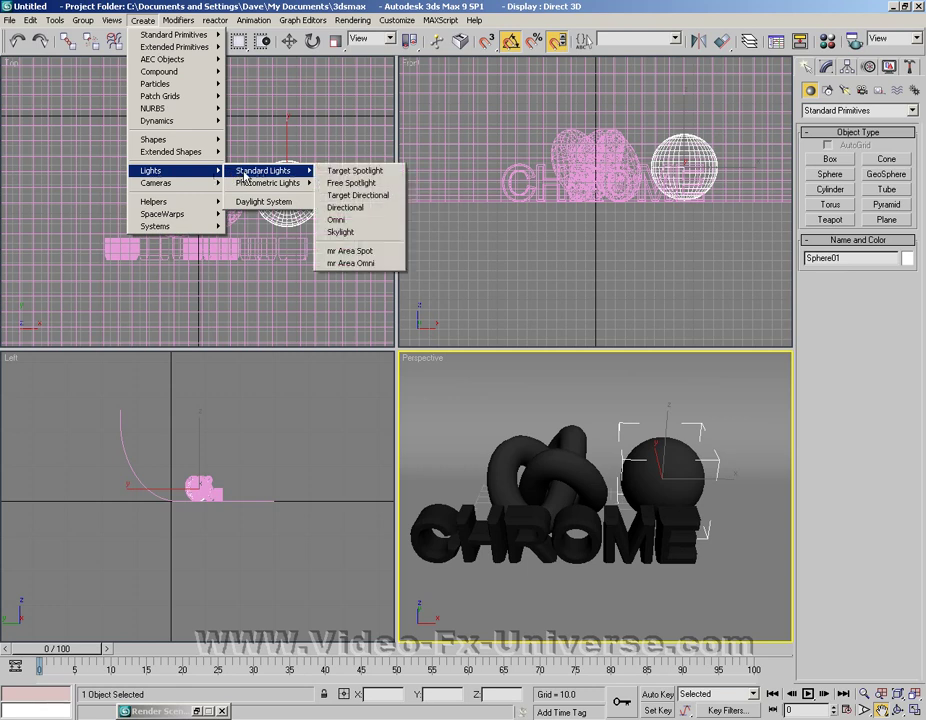
{"action": "left_click", "coordinate": [340, 232]}
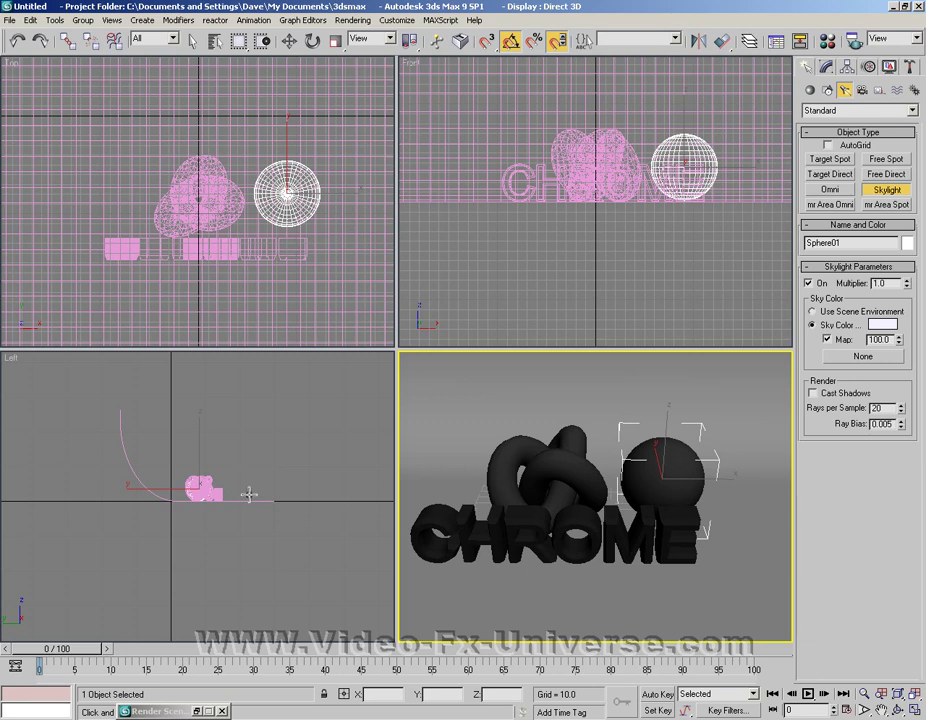
{"action": "left_click", "coordinate": [249, 494]}
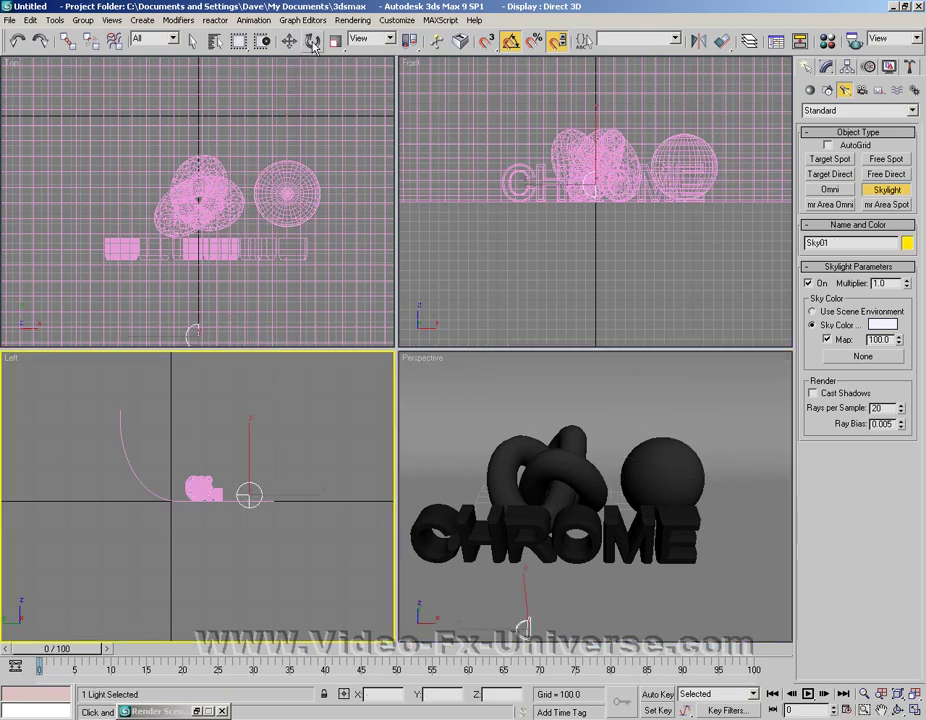
Rotate the skylight and move it right of the sphere and down near the ground
{"action": "left_click", "coordinate": [312, 41]}
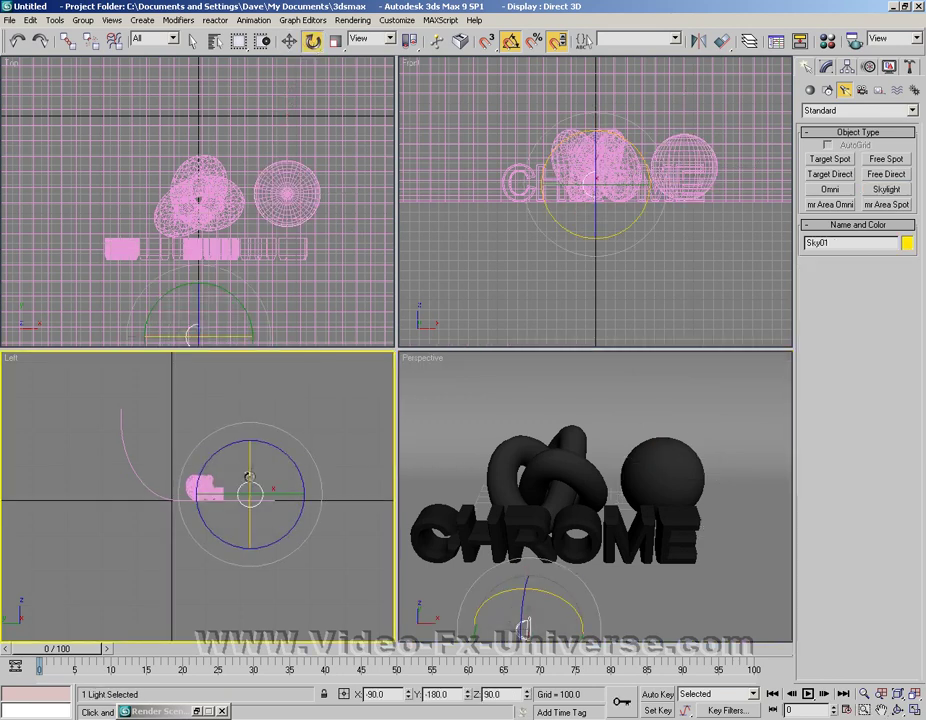
{"action": "left_click_drag", "start_coordinate": [249, 477], "coordinate": [251, 416]}
{"action": "left_click", "coordinate": [289, 41]}
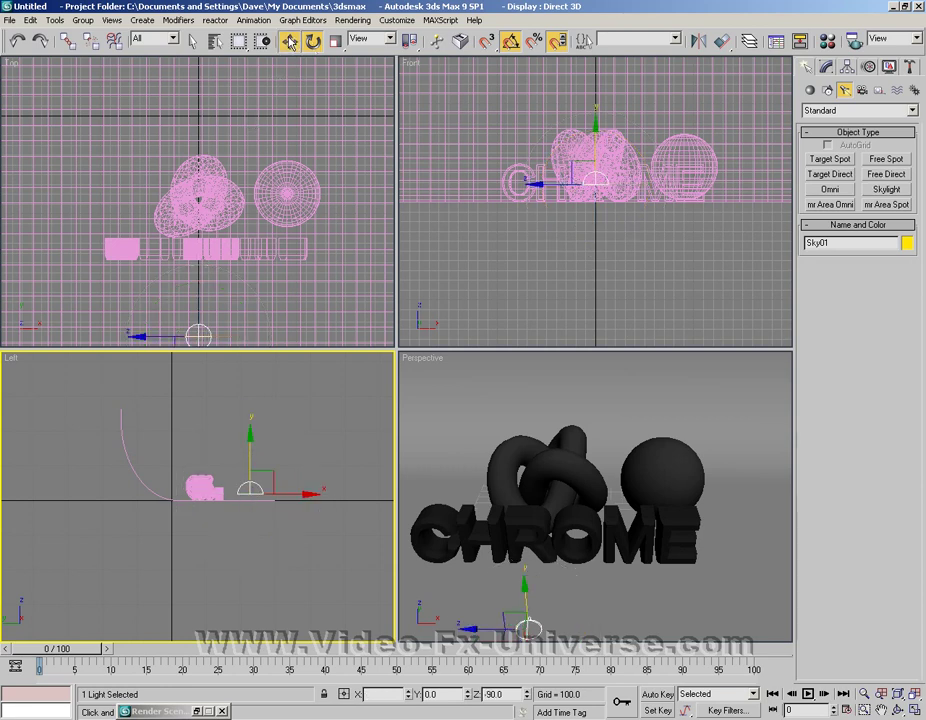
{"action": "left_click", "coordinate": [186, 342]}
{"action": "left_click_drag", "start_coordinate": [188, 340], "coordinate": [381, 190]}
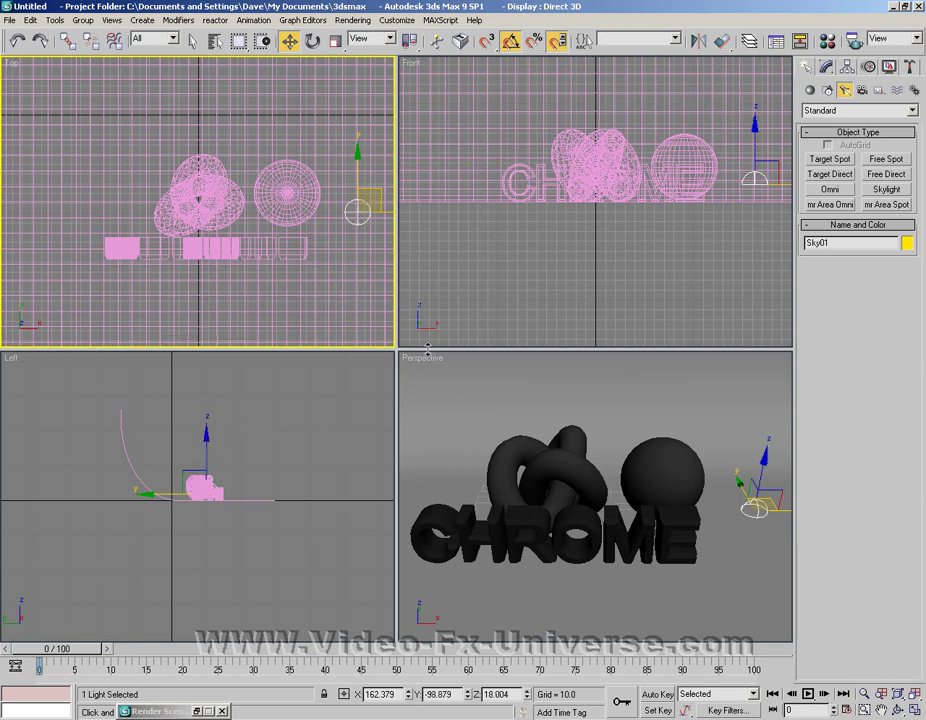
{"action": "left_click", "coordinate": [754, 128]}
{"action": "left_click_drag", "start_coordinate": [754, 128], "coordinate": [754, 141]}
Enable Cast Shadows on the skylight in the Modify panel
{"action": "right_click", "coordinate": [720, 400]}
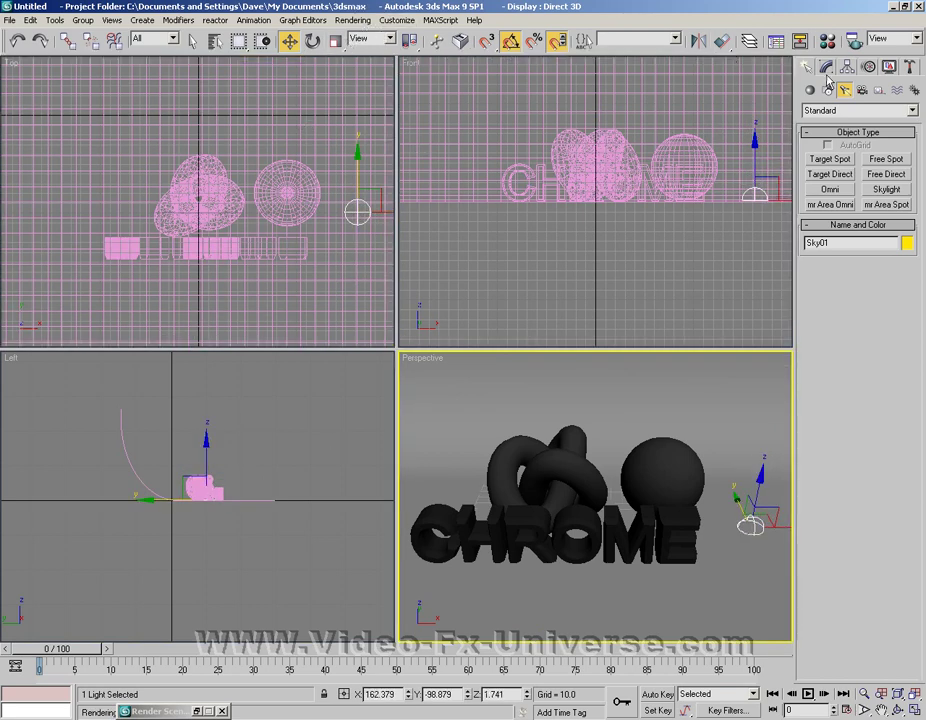
{"action": "left_click", "coordinate": [826, 66]}
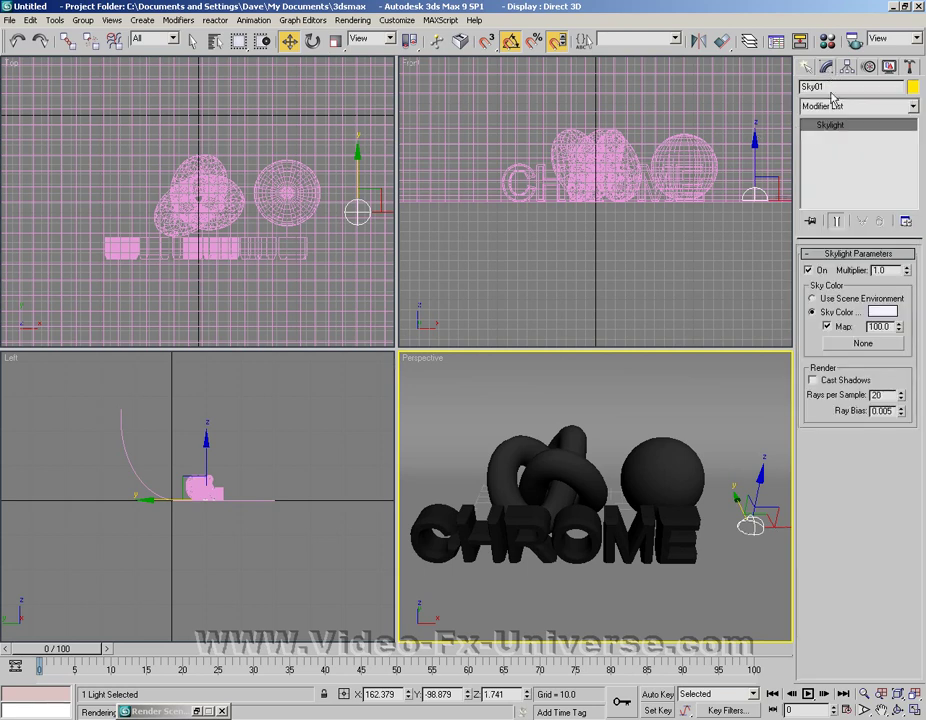
{"action": "left_click", "coordinate": [812, 380]}
Render the Perspective view of the chrome text, knot and sphere from Render Scene
{"action": "left_click", "coordinate": [352, 20]}
{"action": "left_click", "coordinate": [364, 33]}
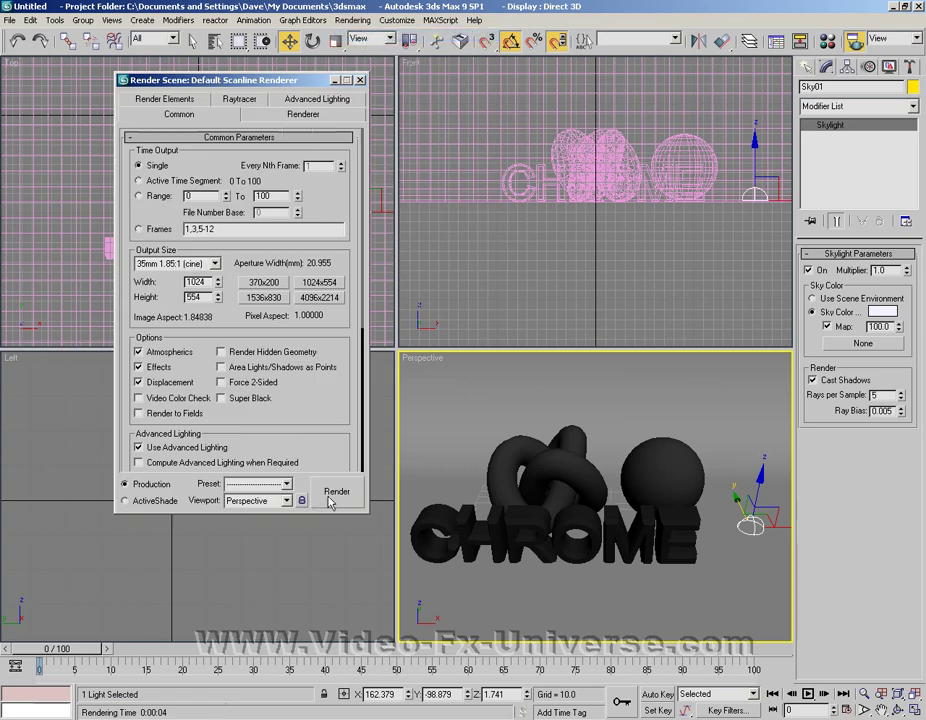
{"action": "left_click", "coordinate": [333, 494]}
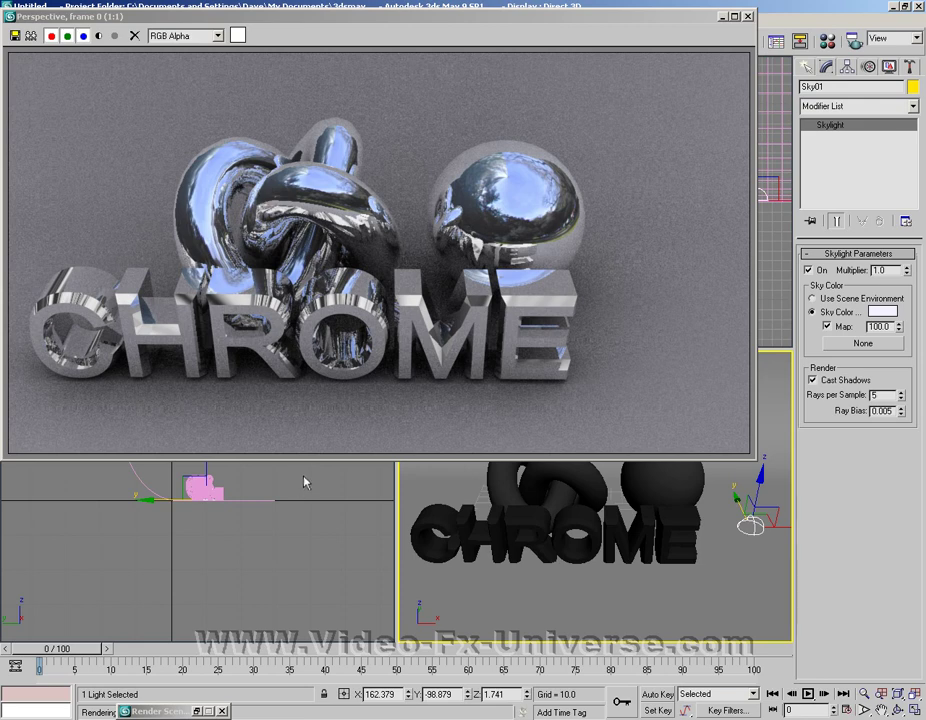
Give material 02 - Default a Specular Level of 70 and Glossiness of 67
{"action": "key", "text": "m"}
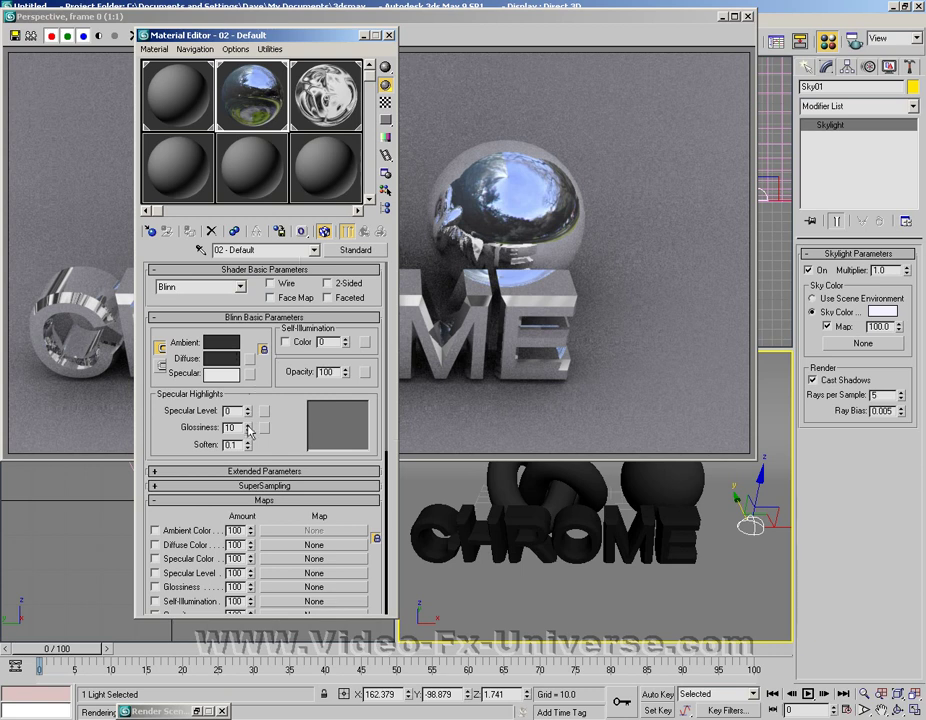
{"action": "type", "text": "70"}
{"action": "key", "text": "Return"}
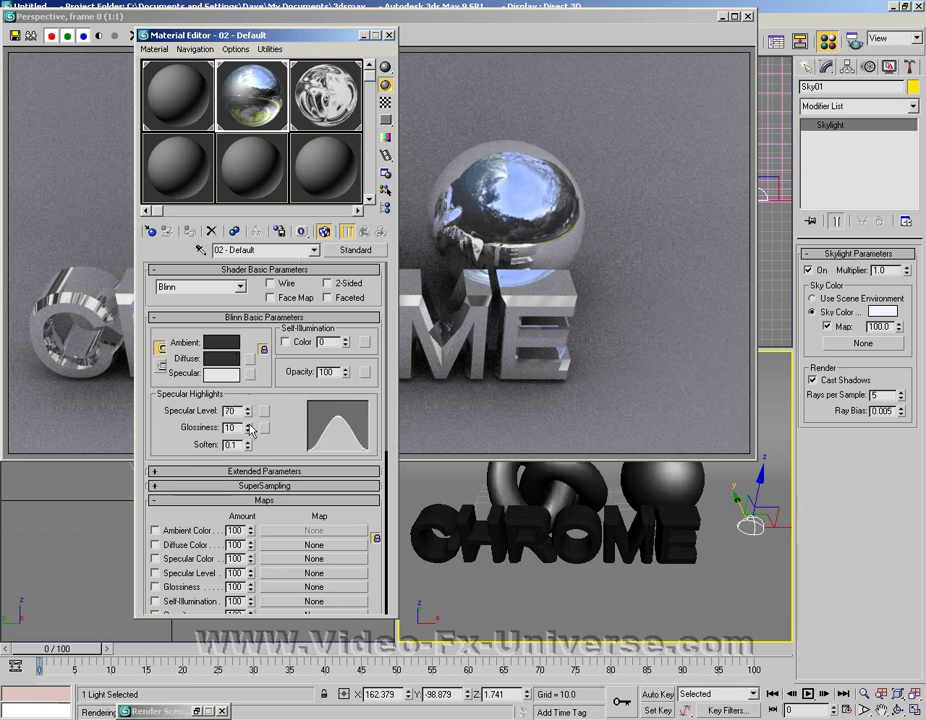
{"action": "left_click", "coordinate": [250, 426]}
{"action": "left_click_drag", "start_coordinate": [249, 424], "coordinate": [250, 427]}
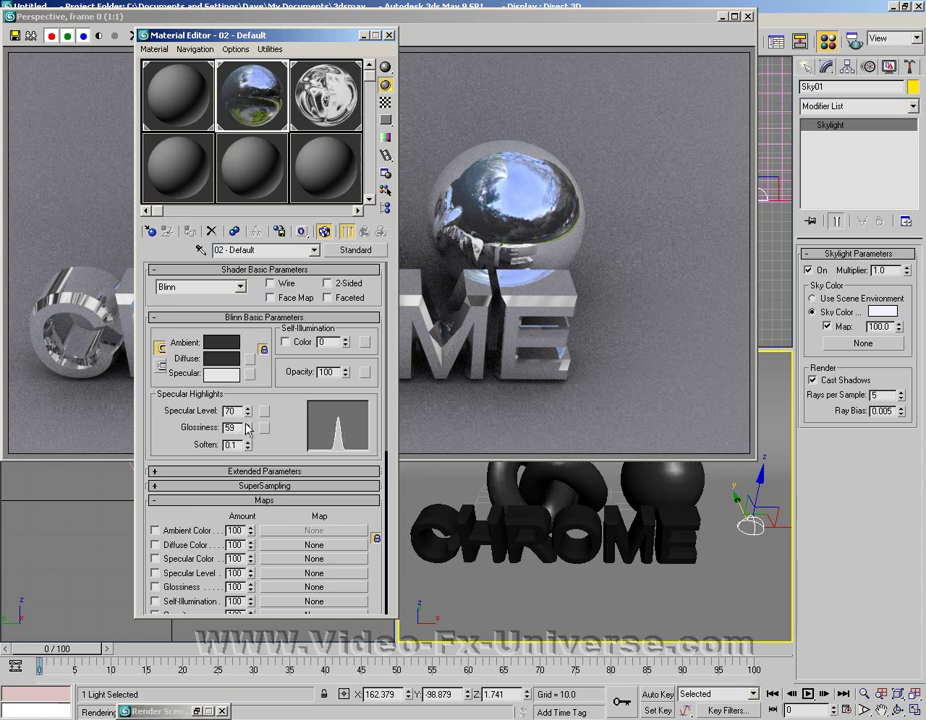
{"action": "left_click_drag", "start_coordinate": [250, 428], "coordinate": [250, 428]}
Minimize the Material Editor to reveal the rendered chrome image
{"action": "left_click", "coordinate": [366, 36]}
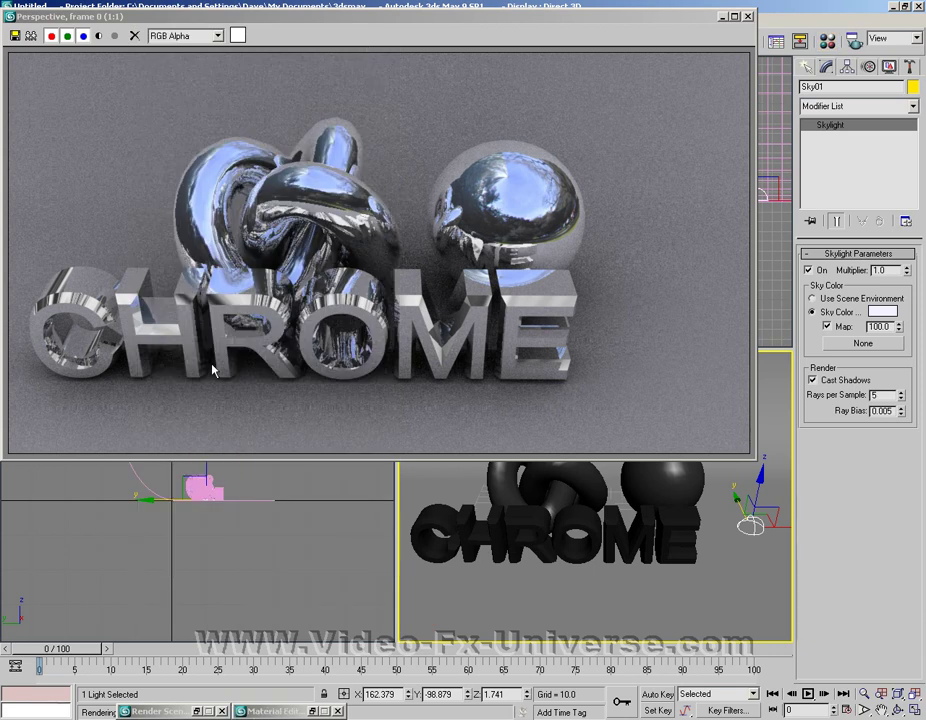